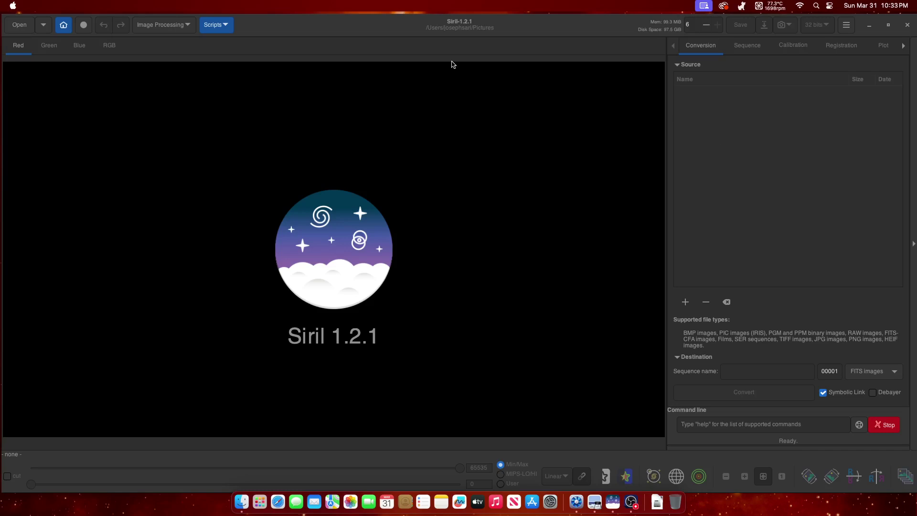
# Check the light frames in the lights folder of the desktop's megastack folder, and return to Siril
pyautogui.click(248, 33)
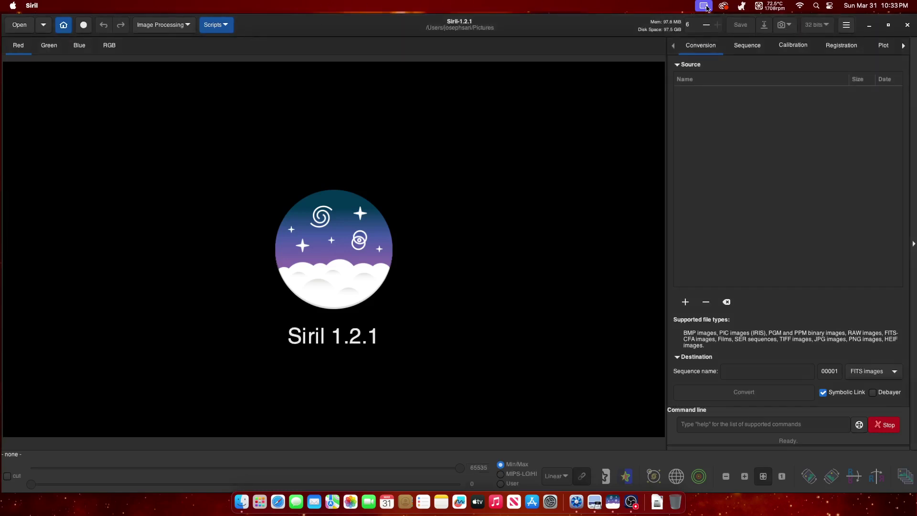
pyautogui.click(869, 26)
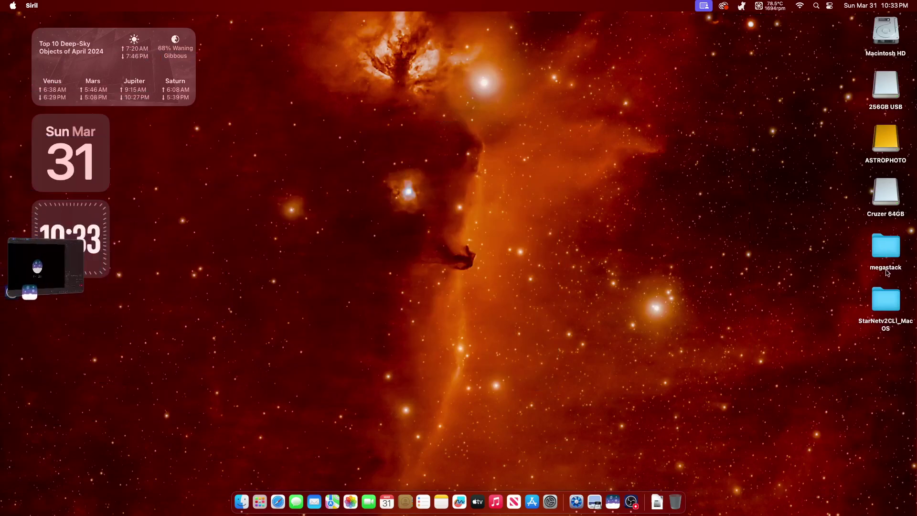
pyautogui.doubleClick(887, 255)
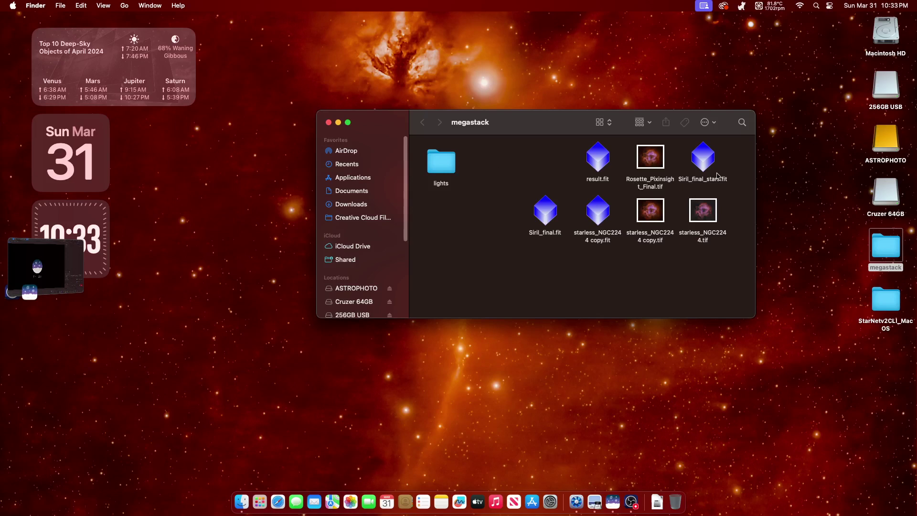
pyautogui.doubleClick(445, 163)
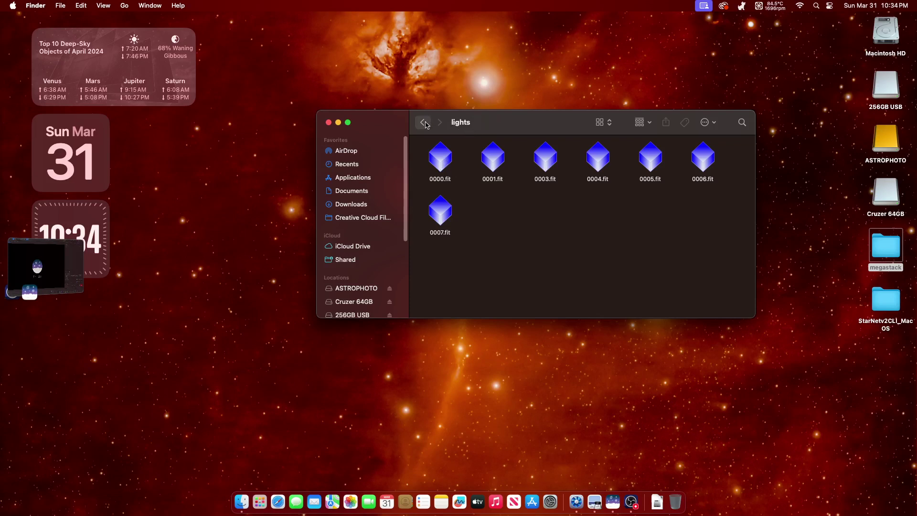
pyautogui.click(329, 123)
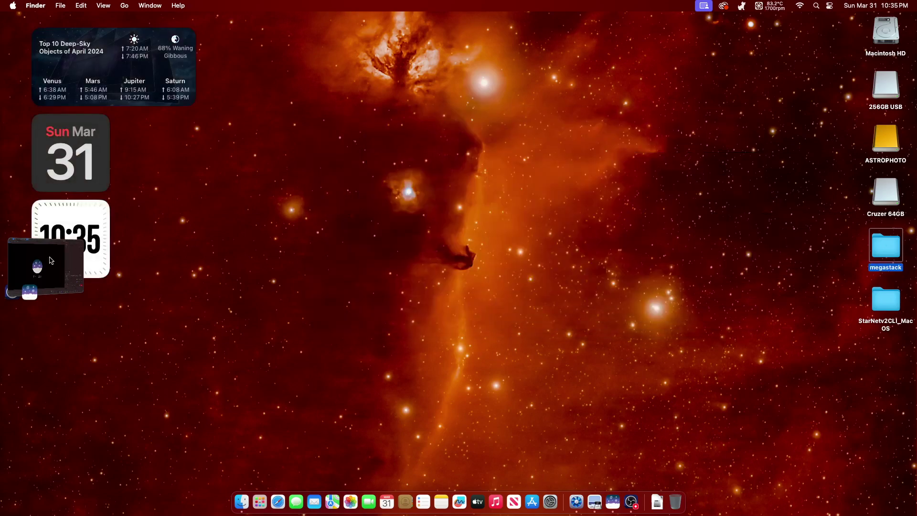
pyautogui.click(36, 268)
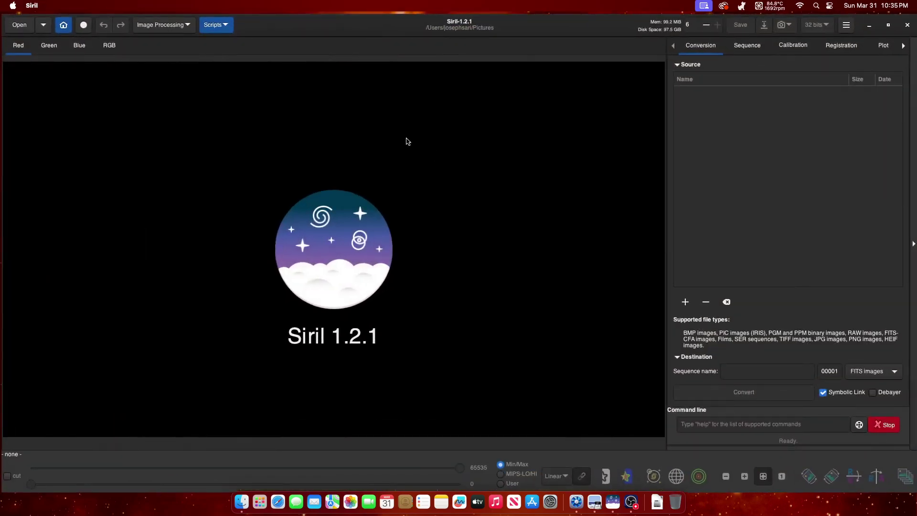
# Set the working directory to the desktop's megastack folder and run the OSC_Preprocessing_WithoutDBF script
pyautogui.click(63, 27)
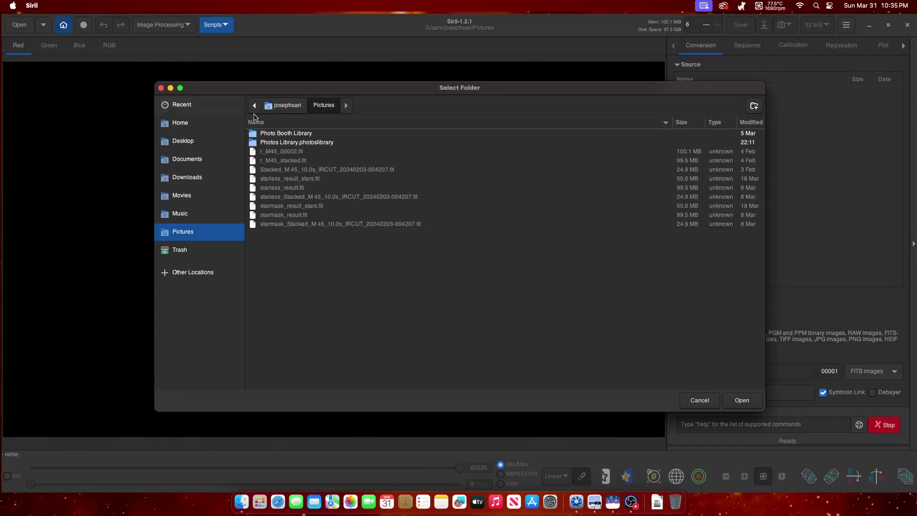
pyautogui.click(183, 143)
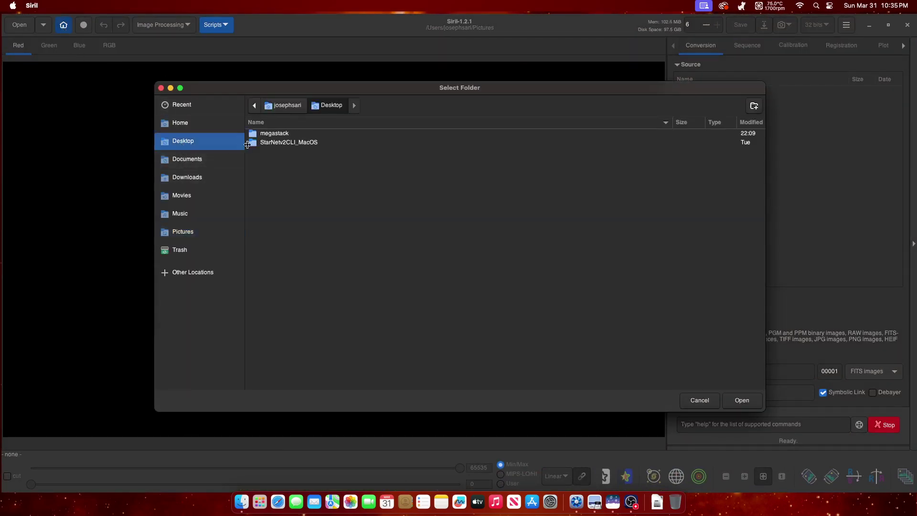
pyautogui.doubleClick(275, 135)
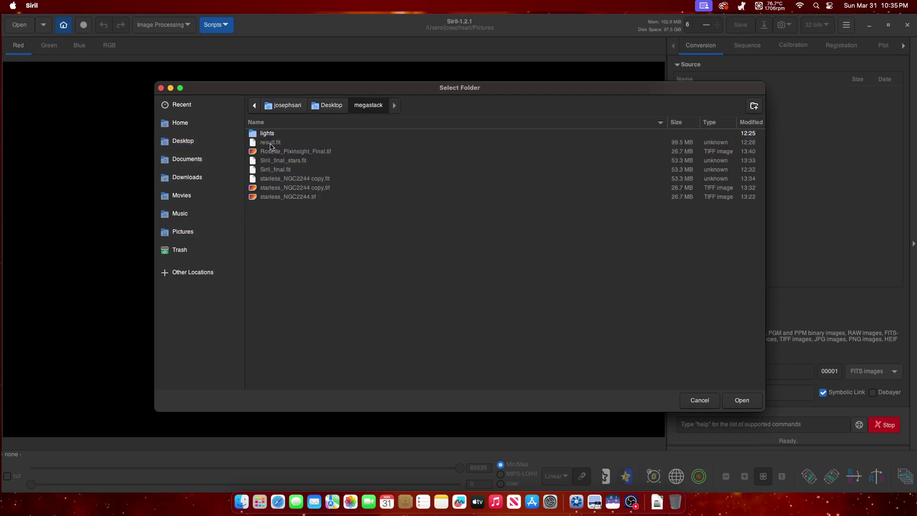
pyautogui.click(741, 401)
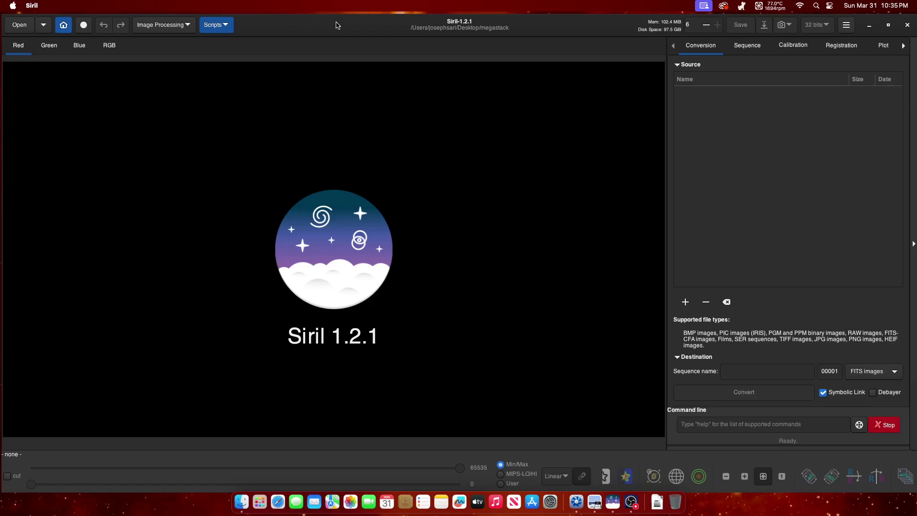
pyautogui.click(226, 26)
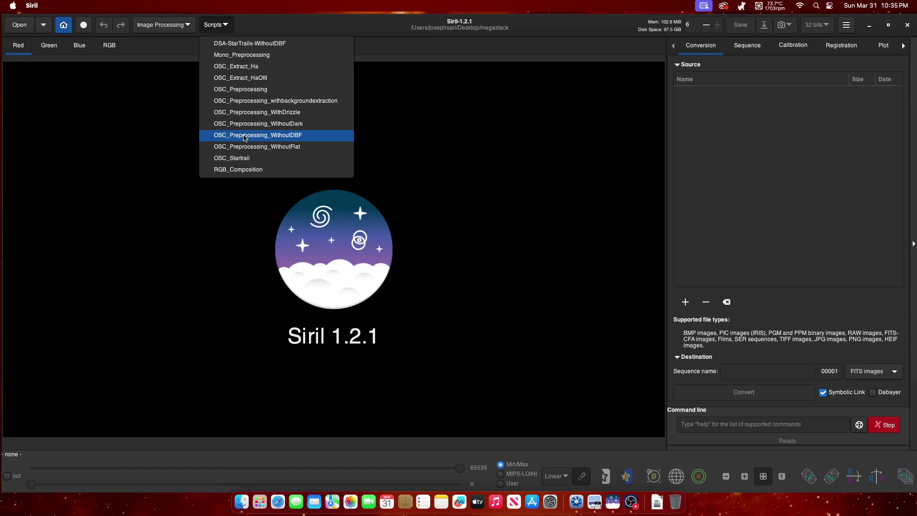
pyautogui.click(244, 136)
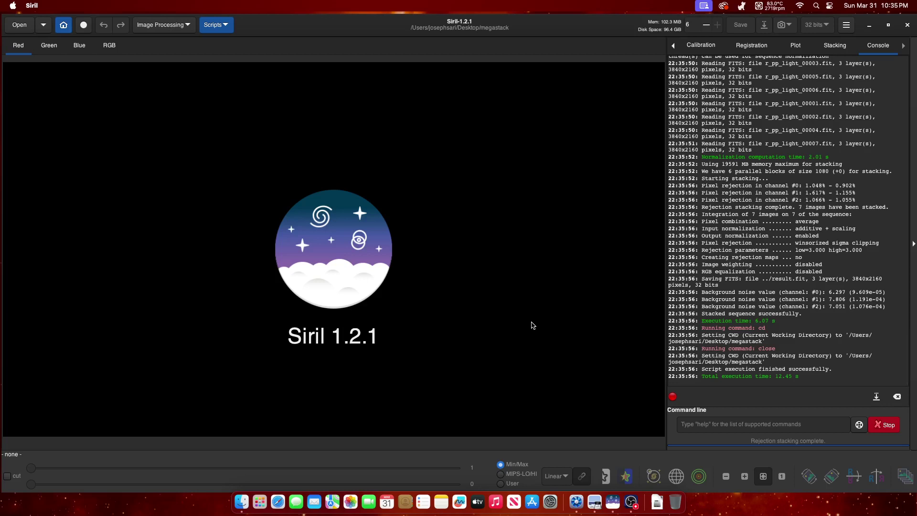
# Open the stacked image result.fit and set its display mode to AutoStretch
pyautogui.click(21, 26)
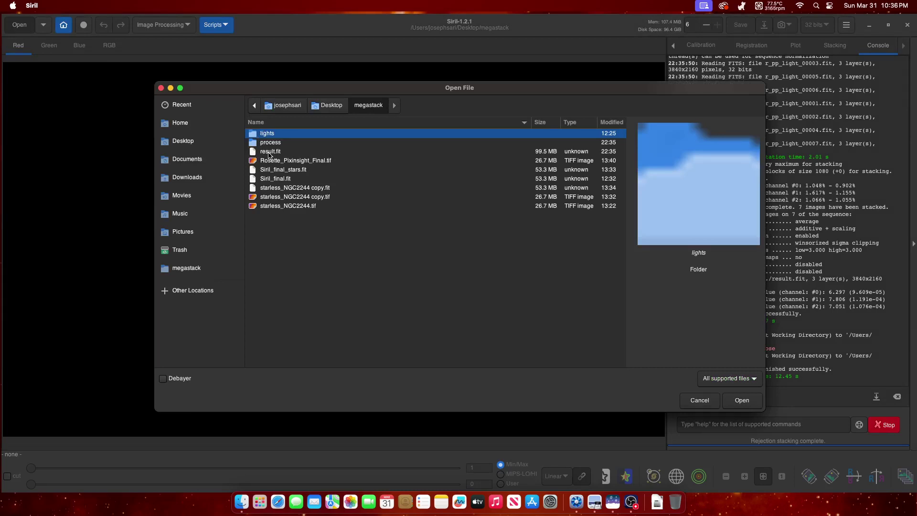
pyautogui.doubleClick(269, 152)
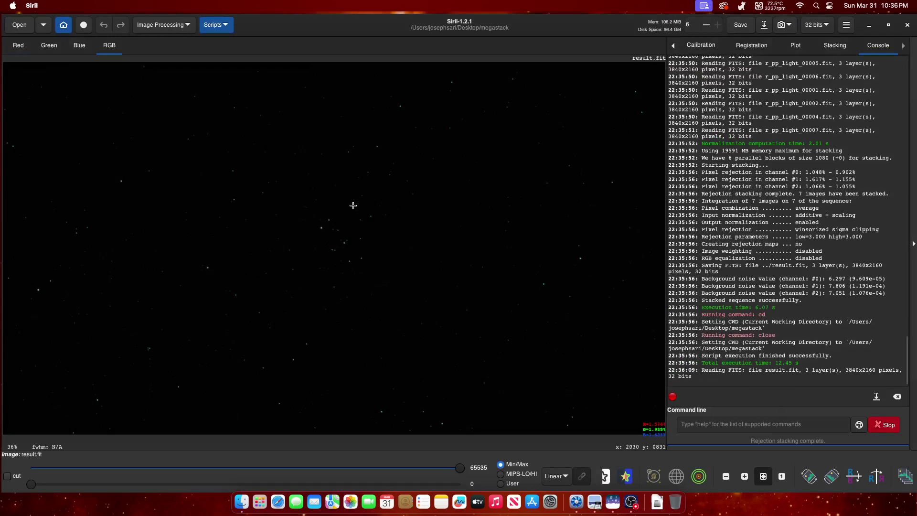
pyautogui.click(565, 477)
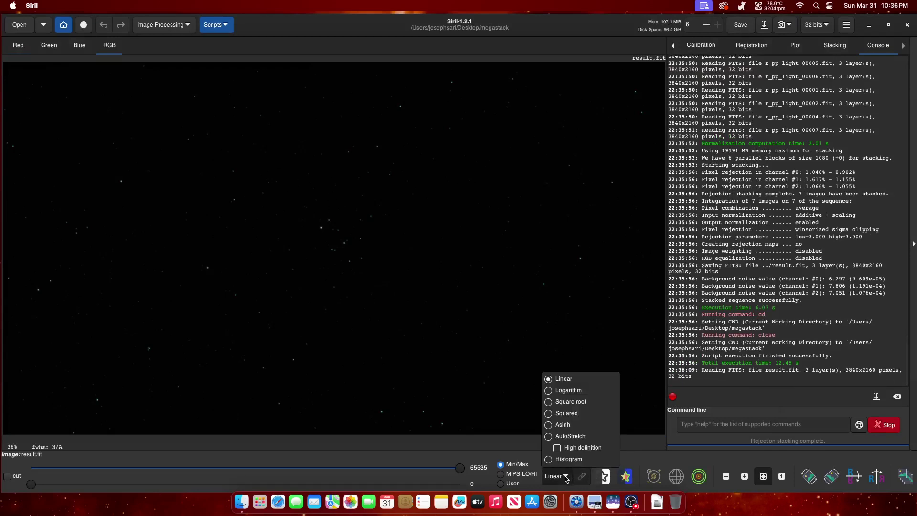
pyautogui.click(568, 437)
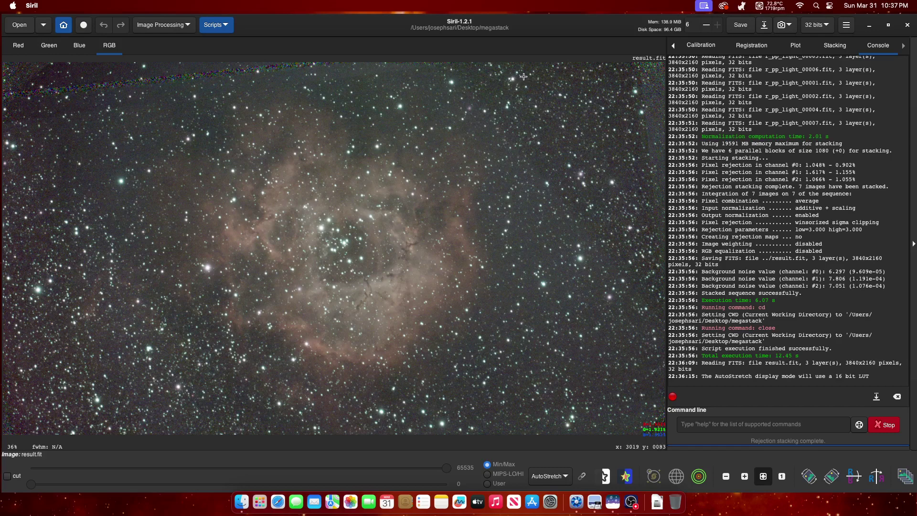
# Crop the image to an area of about 2324 x 1983 px around the nebula, excluding most of the noisy stacking edges
pyautogui.moveTo(523, 76); pyautogui.dragTo(145, 419)
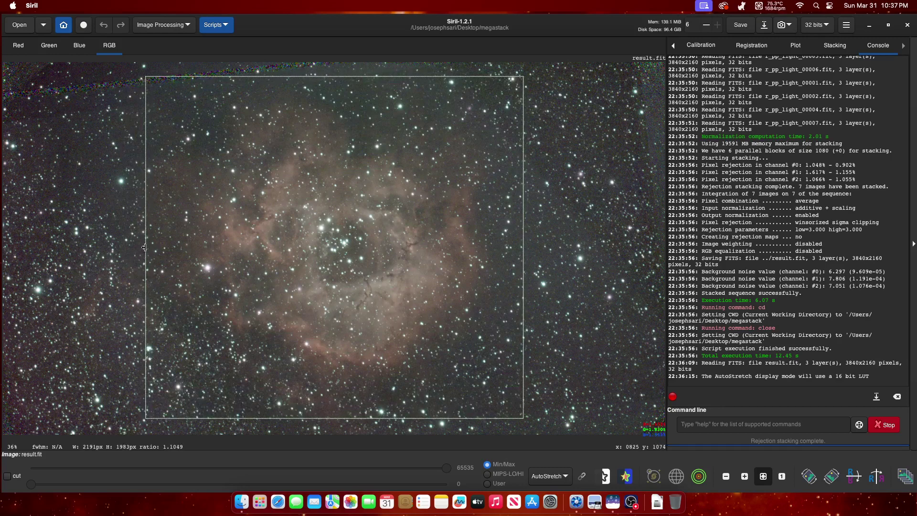
pyautogui.moveTo(144, 247); pyautogui.dragTo(136, 248)
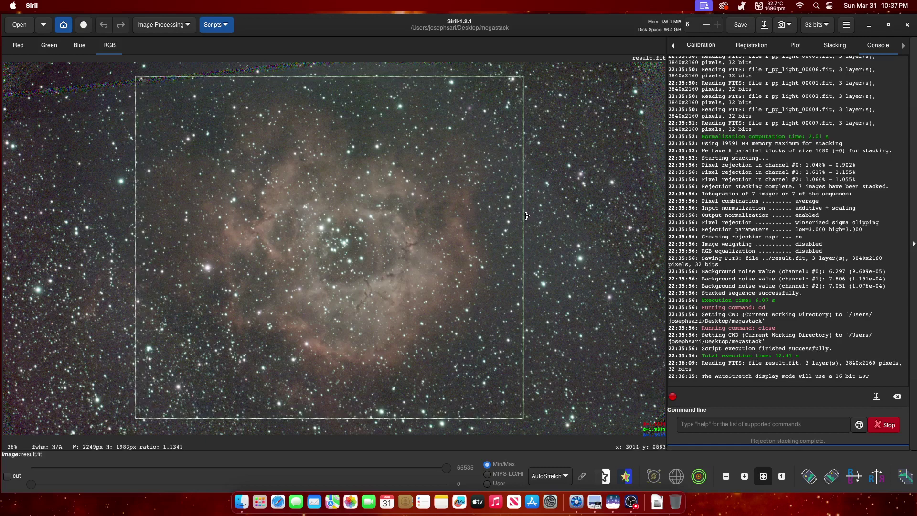
pyautogui.moveTo(524, 237); pyautogui.dragTo(536, 240)
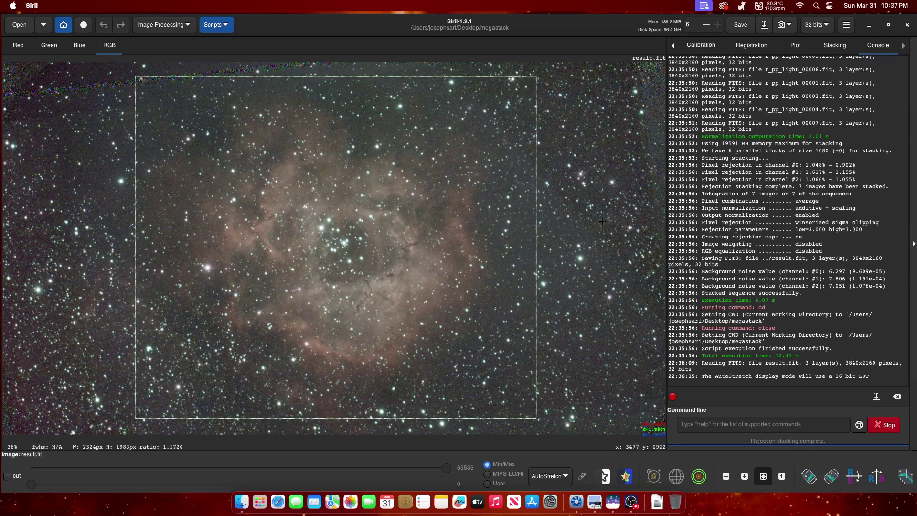
pyautogui.rightClick(428, 244)
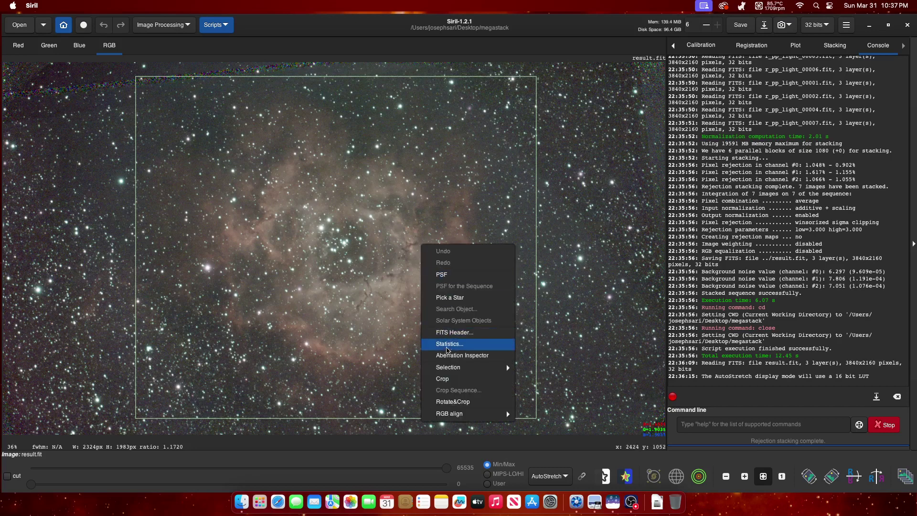
pyautogui.click(442, 379)
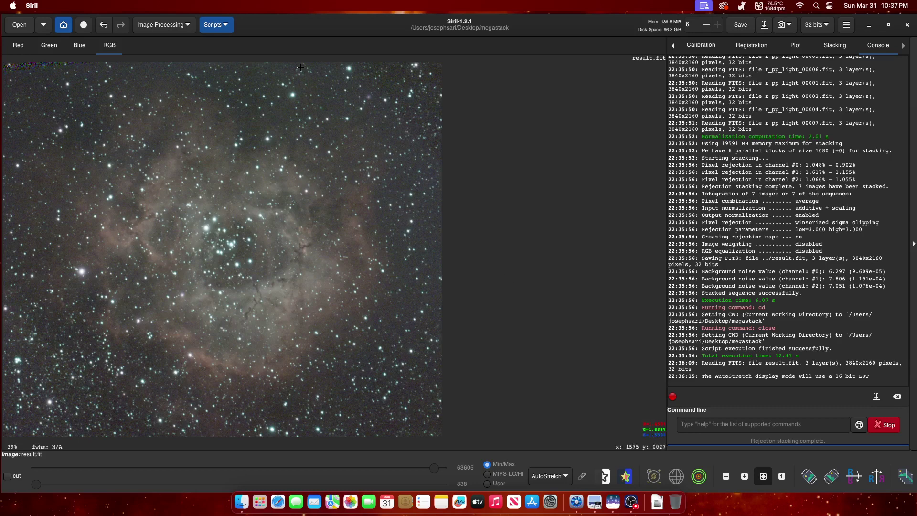
# Generate background extraction samples with RBF interpolation, smoothing 0.65 and 41 samples per line
pyautogui.click(183, 26)
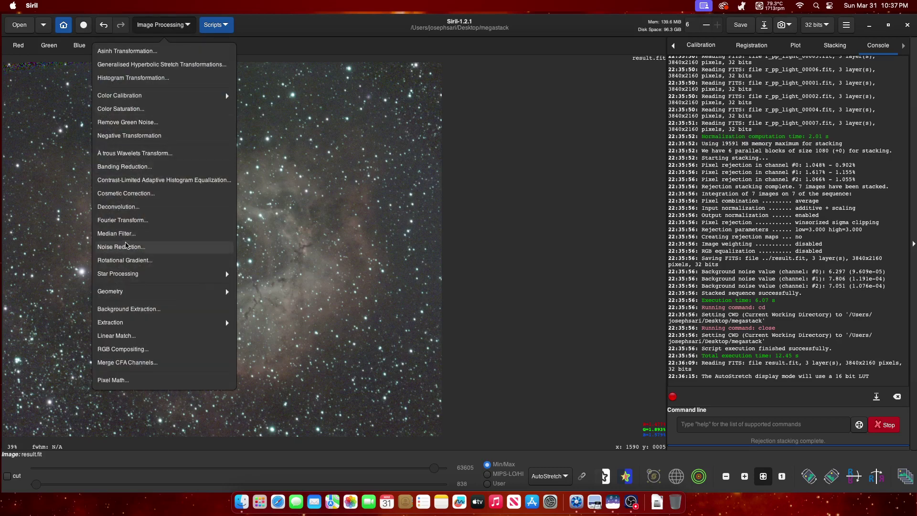
pyautogui.click(146, 312)
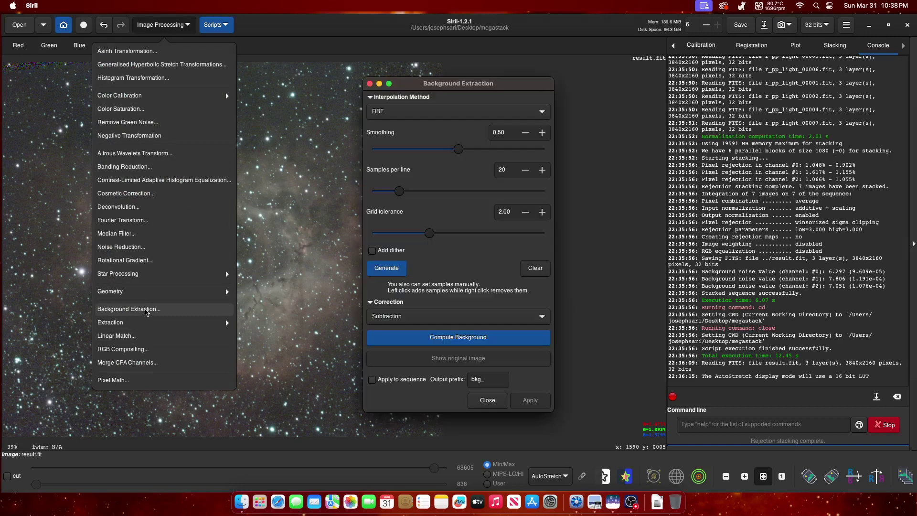
pyautogui.moveTo(437, 89); pyautogui.dragTo(565, 61)
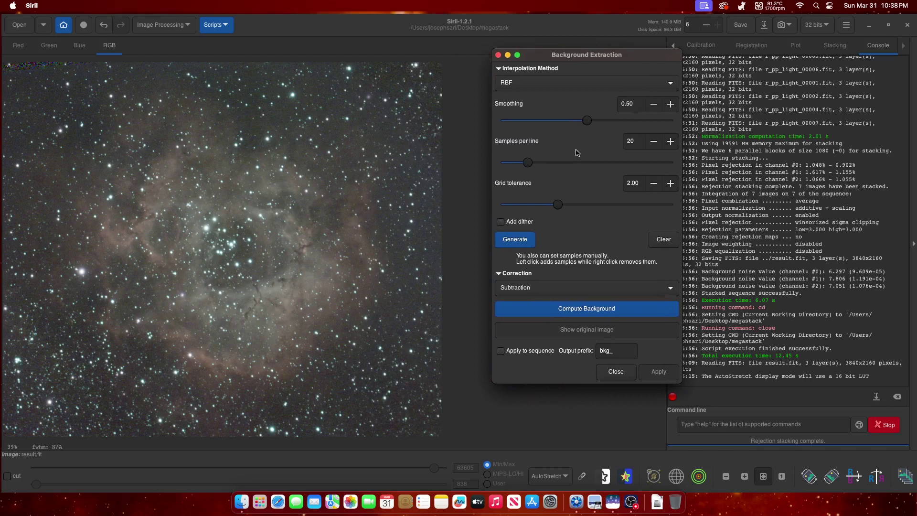
pyautogui.moveTo(589, 122); pyautogui.dragTo(614, 122)
pyautogui.moveTo(530, 167); pyautogui.dragTo(569, 168)
pyautogui.click(520, 245)
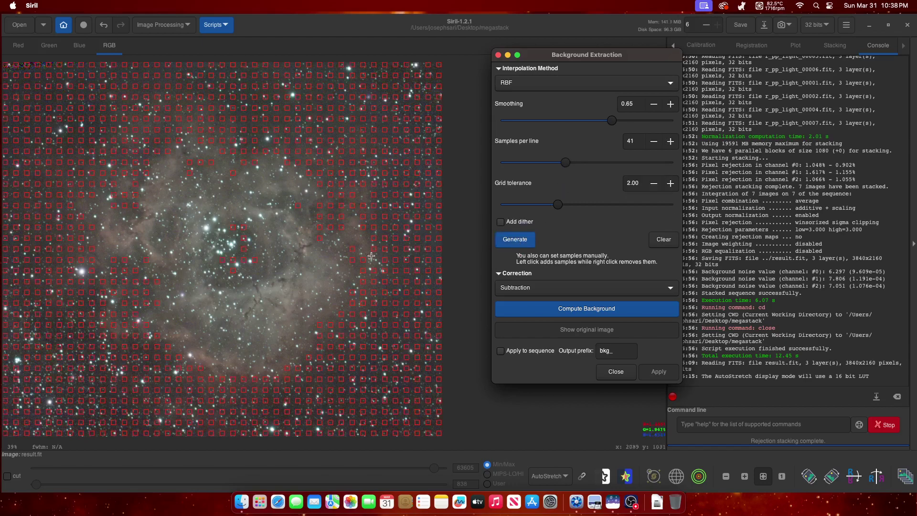
# Remove the background samples lying on the nebula and its core, and compute and apply the background extraction with Subtraction correction
pyautogui.click(308, 224)
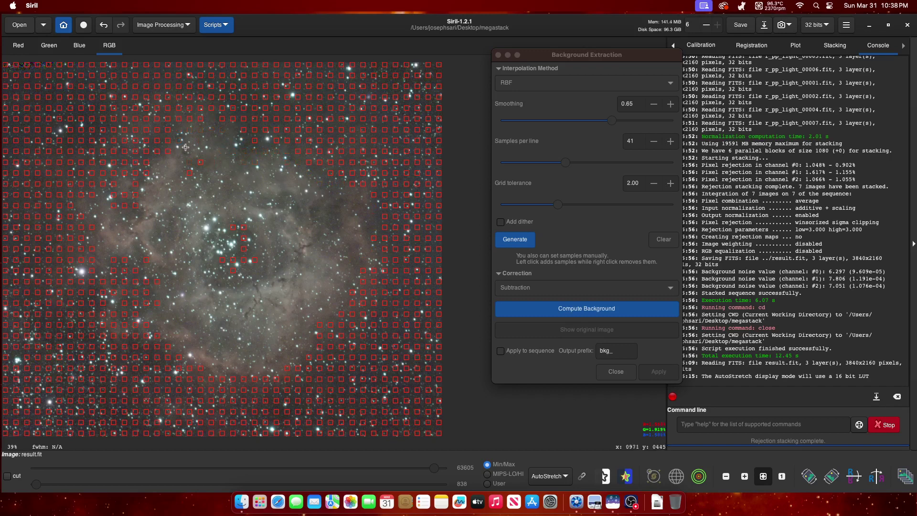
pyautogui.rightClick(200, 162)
pyautogui.rightClick(190, 173)
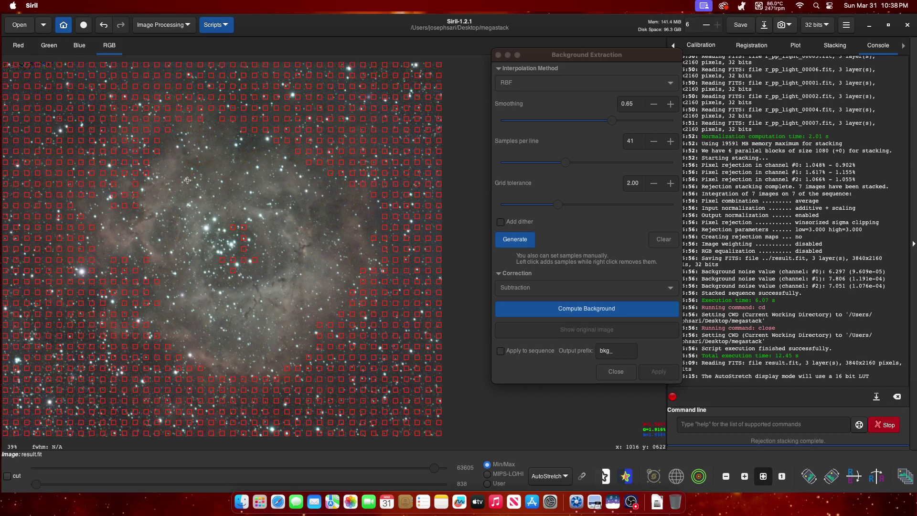
pyautogui.rightClick(150, 190)
pyautogui.rightClick(360, 275)
pyautogui.rightClick(364, 271)
pyautogui.rightClick(368, 258)
pyautogui.rightClick(371, 248)
pyautogui.rightClick(370, 235)
pyautogui.rightClick(310, 182)
pyautogui.rightClick(315, 180)
pyautogui.rightClick(327, 184)
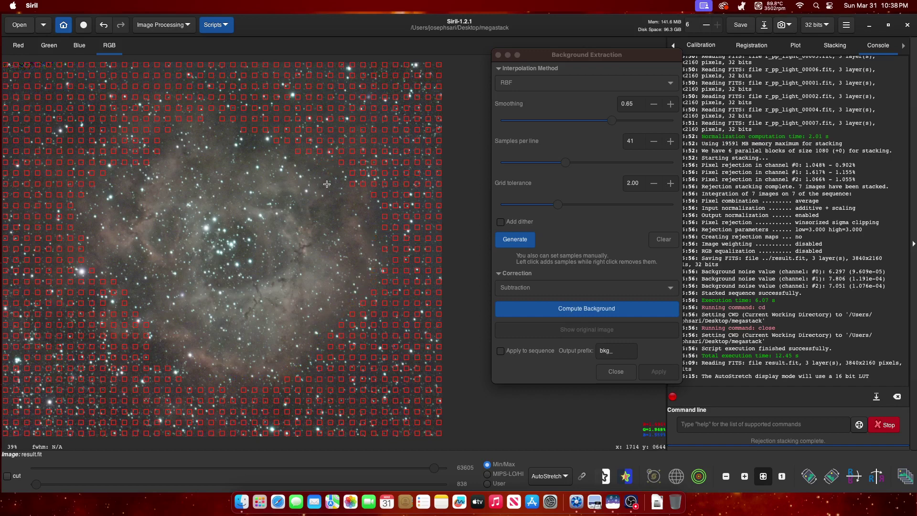
pyautogui.rightClick(300, 162)
pyautogui.rightClick(282, 157)
pyautogui.rightClick(275, 148)
pyautogui.rightClick(246, 144)
pyautogui.rightClick(247, 140)
pyautogui.rightClick(217, 124)
pyautogui.rightClick(235, 121)
pyautogui.rightClick(193, 117)
pyautogui.rightClick(171, 129)
pyautogui.rightClick(156, 148)
pyautogui.rightClick(144, 165)
pyautogui.rightClick(137, 171)
pyautogui.click(591, 310)
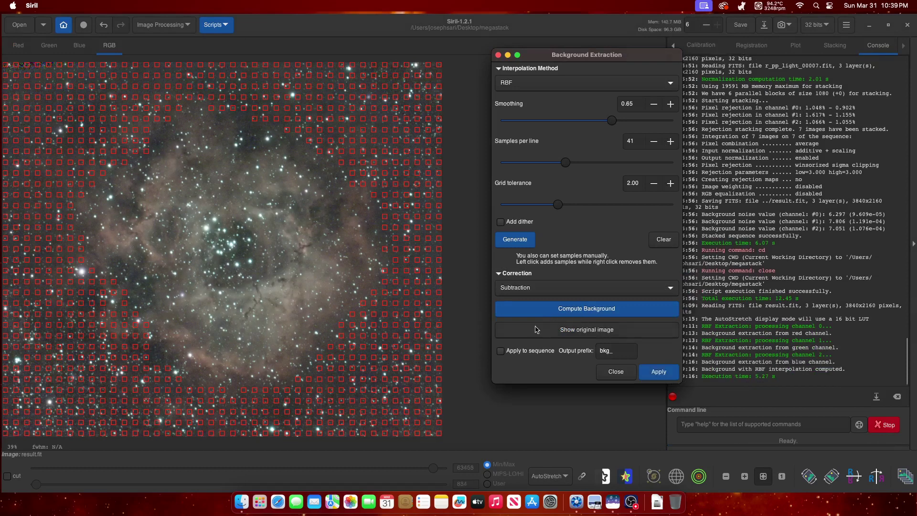
pyautogui.click(669, 372)
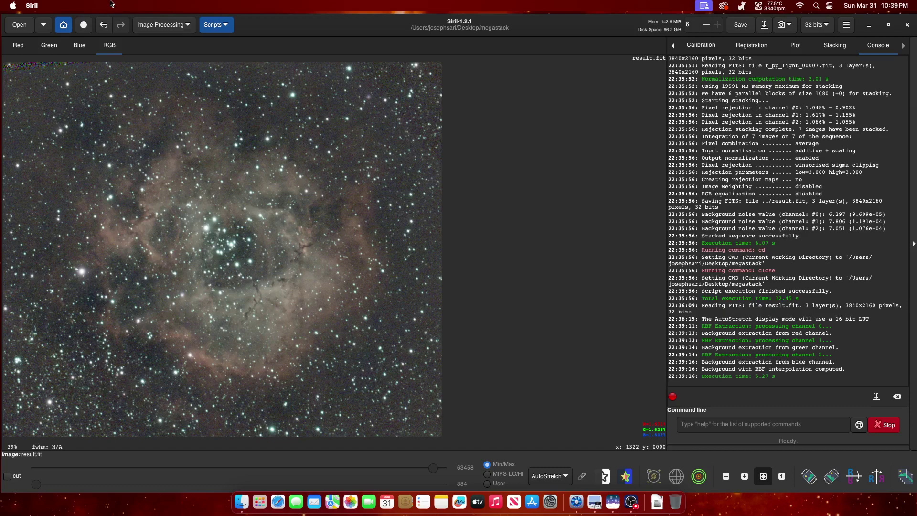
# Remove green noise from the image with the Average Neutral protection method and lightness preserved
pyautogui.click(149, 28)
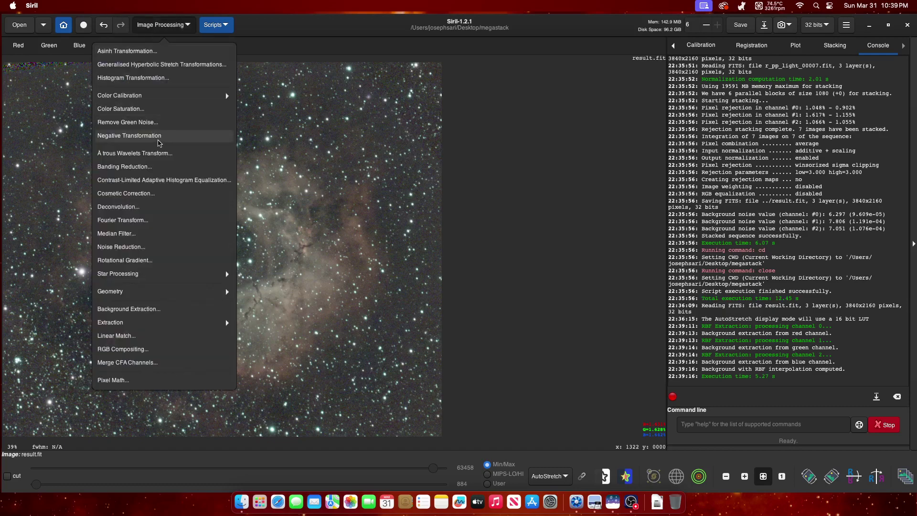
pyautogui.click(156, 124)
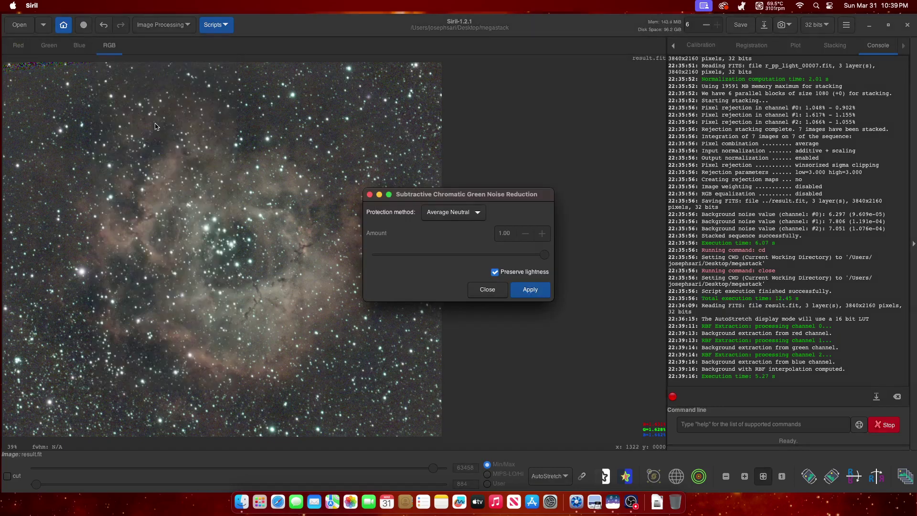
pyautogui.click(527, 292)
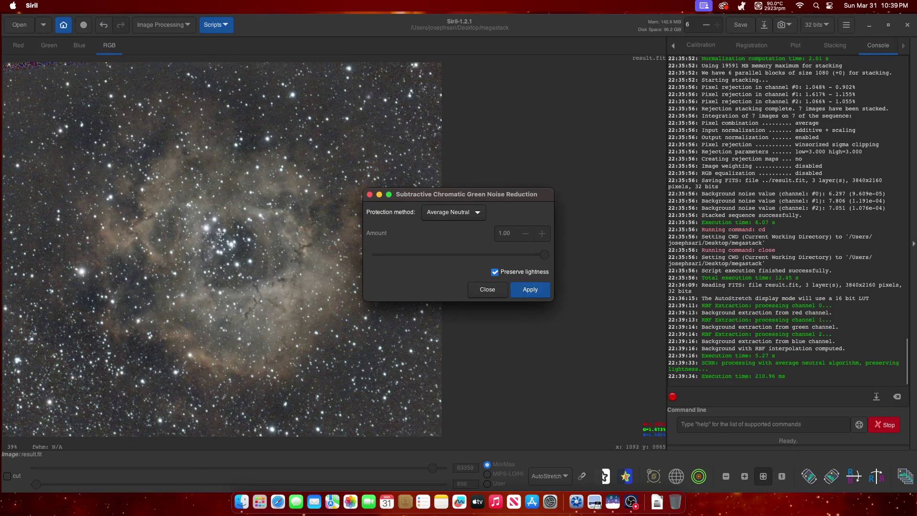
pyautogui.click(487, 289)
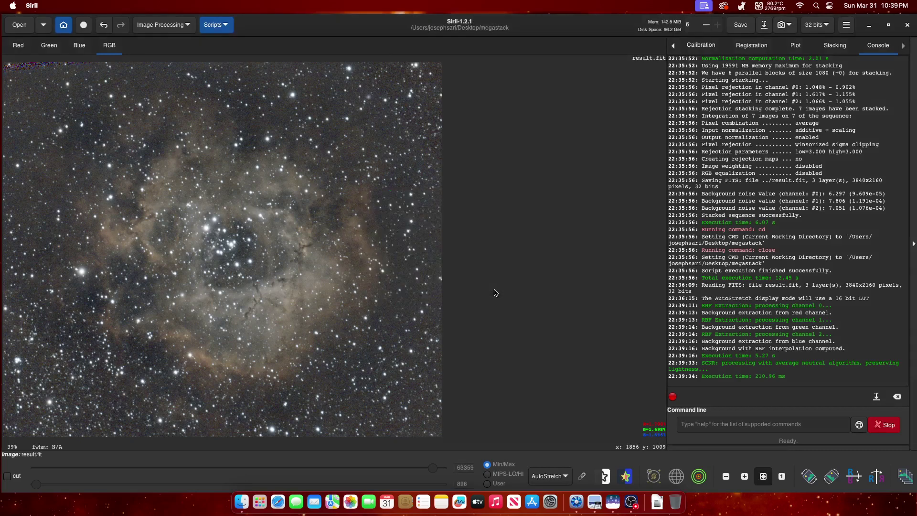
# Run photometric color calibration on the image using NGC 2244 found through SIMBAD and the NOMAD star catalogue
pyautogui.click(181, 26)
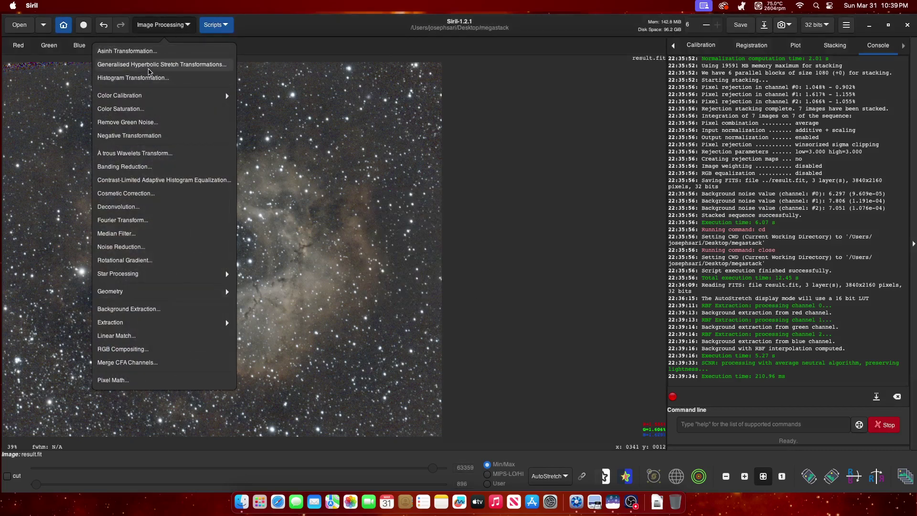
pyautogui.click(130, 98)
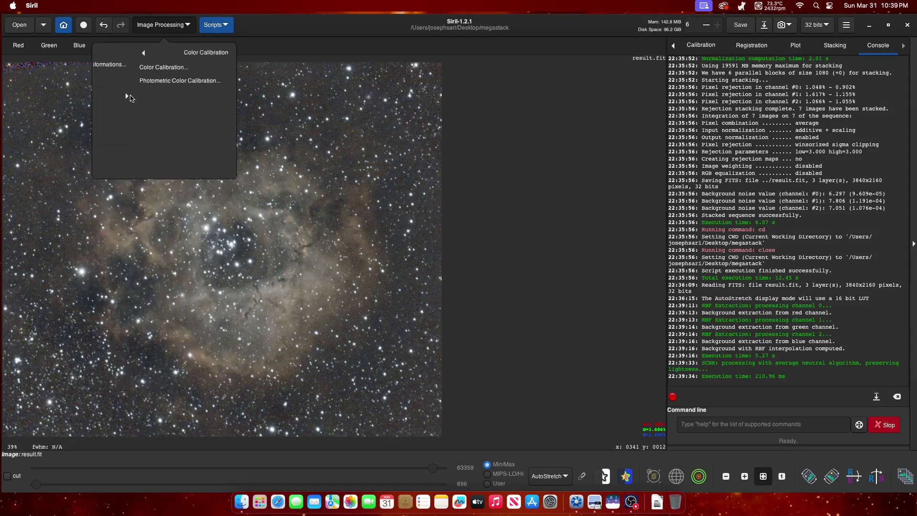
pyautogui.click(138, 83)
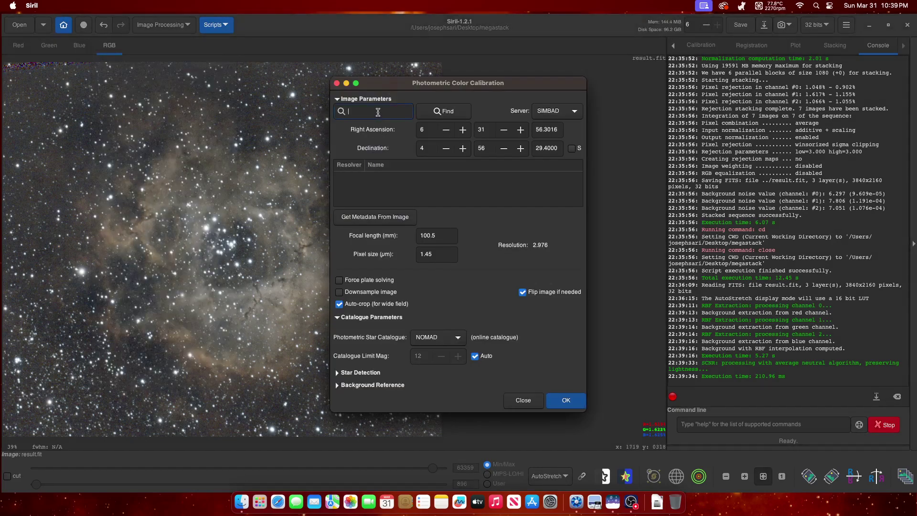
pyautogui.click(378, 111)
pyautogui.write('NGC 2244')
pyautogui.click(454, 112)
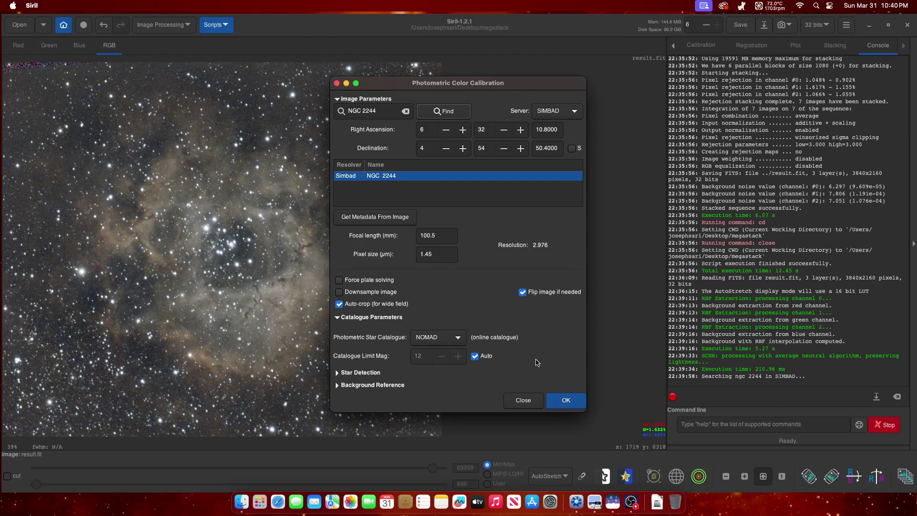
pyautogui.click(569, 405)
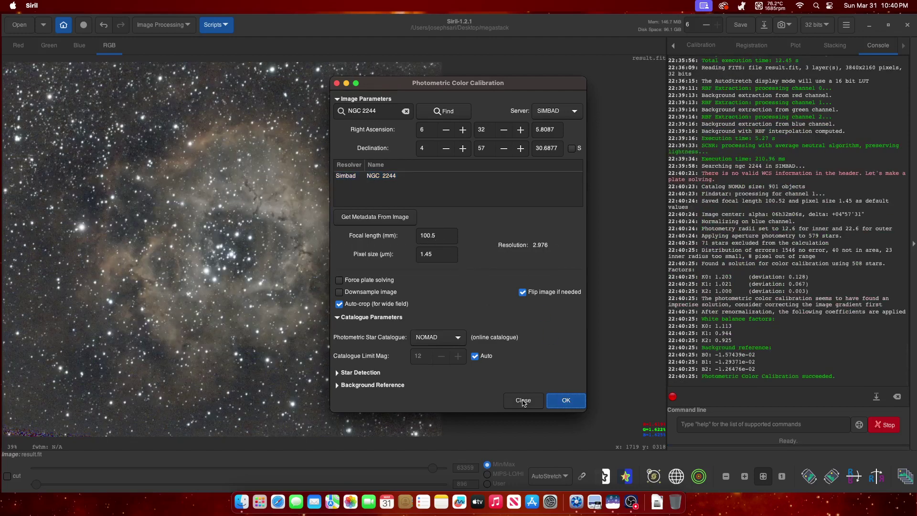
pyautogui.click(523, 401)
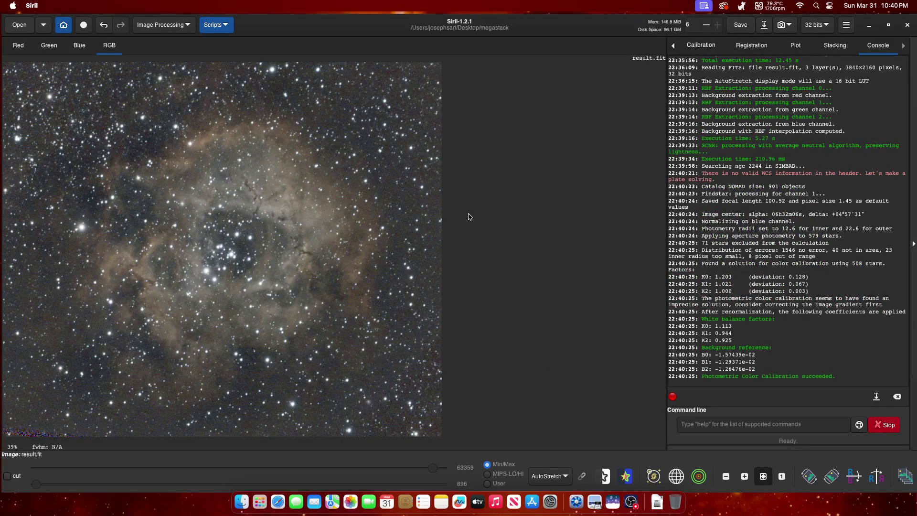
# Boost the global color saturation with an amount of 0.97 and a background factor of 0.58
pyautogui.click(171, 25)
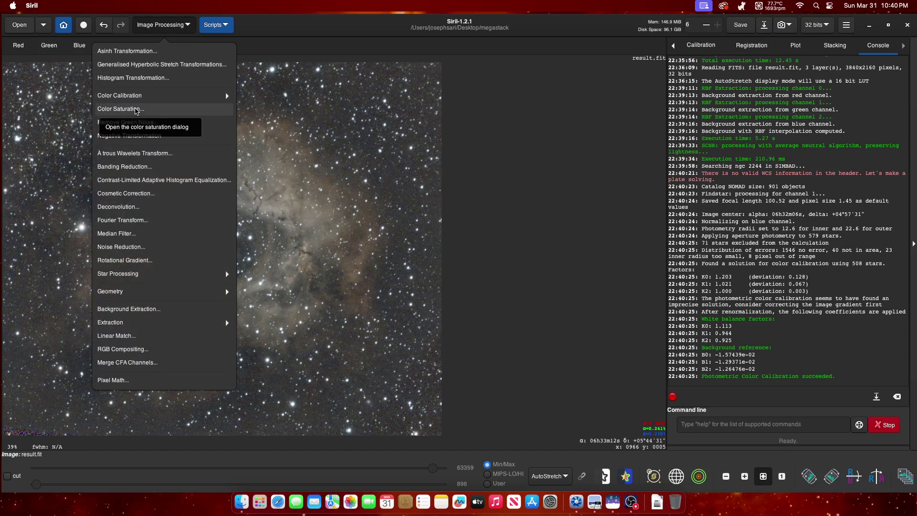
pyautogui.click(136, 110)
pyautogui.moveTo(407, 178); pyautogui.dragTo(494, 139)
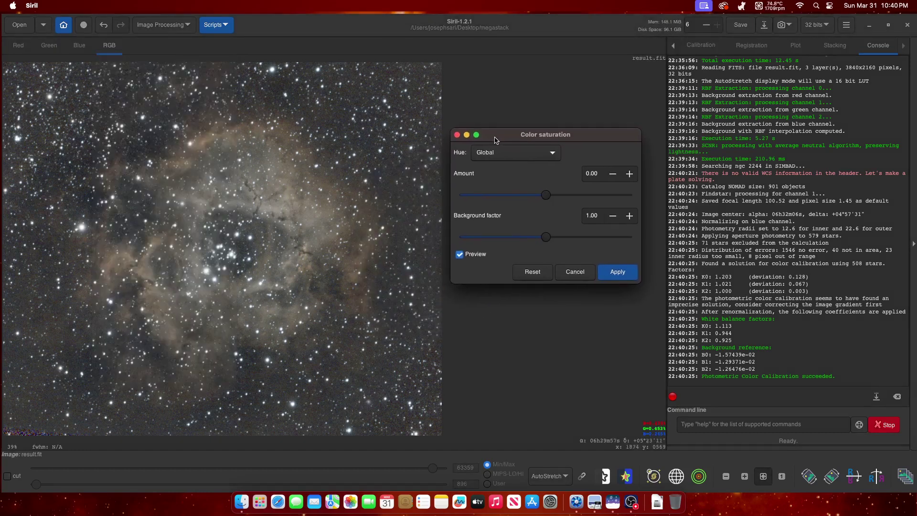
pyautogui.click(548, 196)
pyautogui.moveTo(548, 196); pyautogui.dragTo(634, 201)
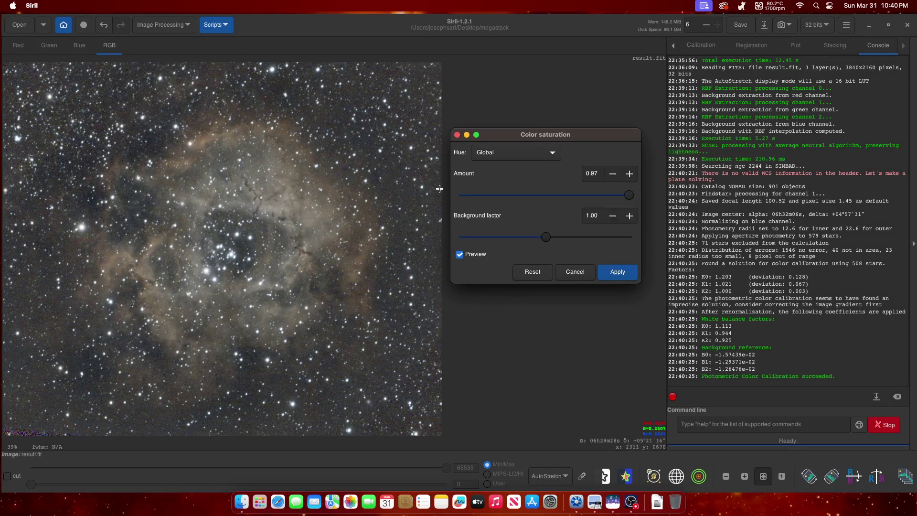
pyautogui.moveTo(548, 240); pyautogui.dragTo(510, 239)
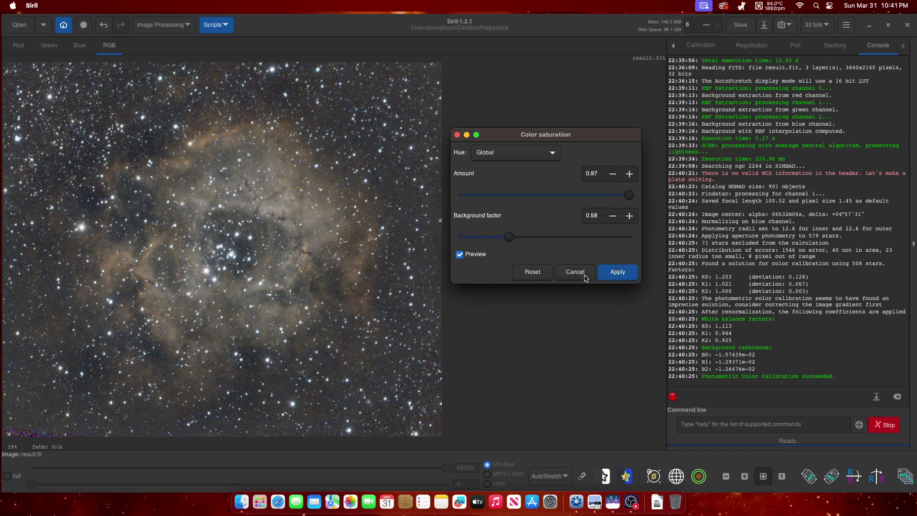
pyautogui.click(626, 276)
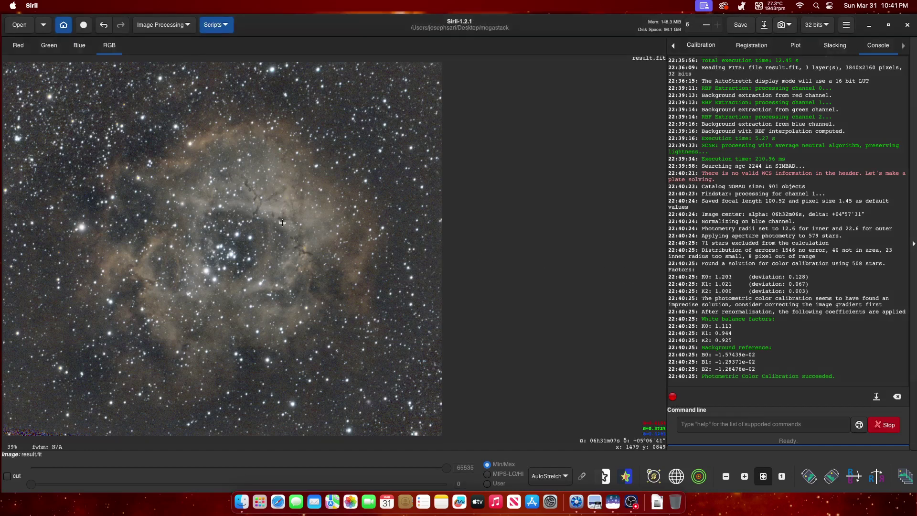
# Remove the stars with StarNet, pre-stretching the linear image and generating a star mask
pyautogui.click(182, 30)
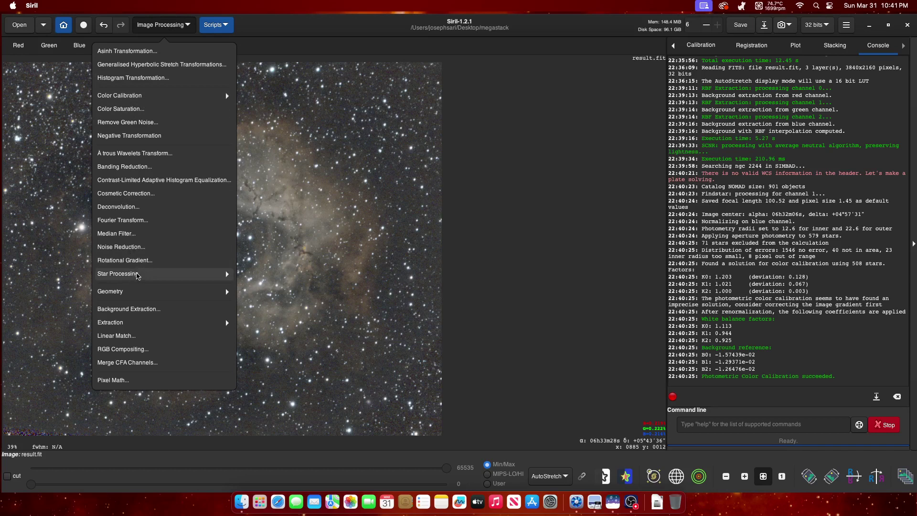
pyautogui.click(133, 278)
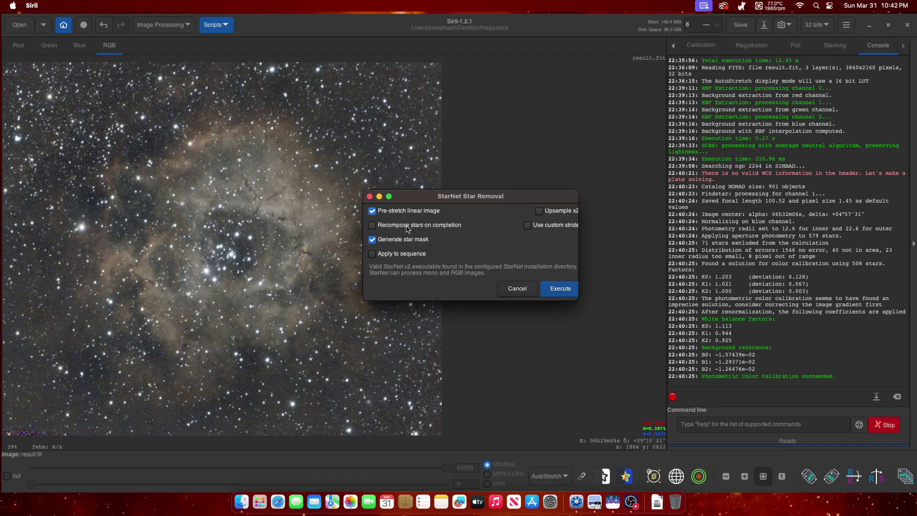
pyautogui.click(565, 291)
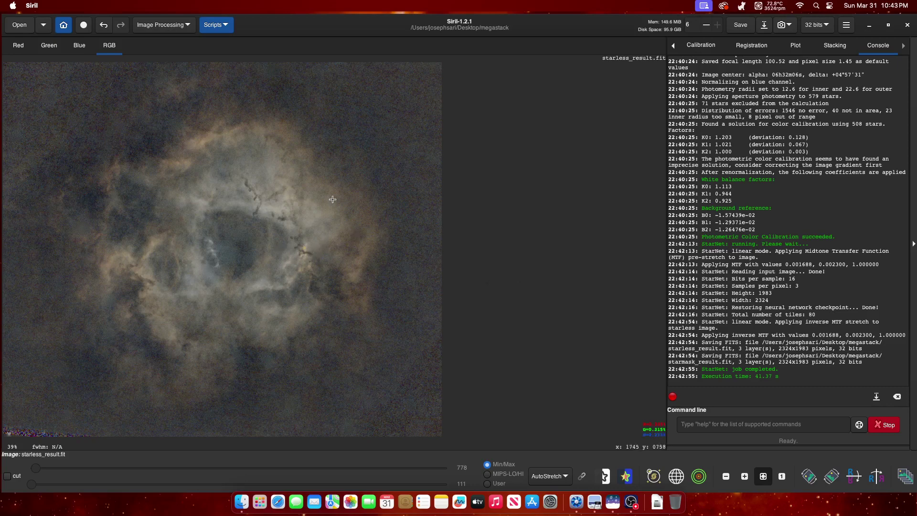
# Try a median filter on the starless image with a 3x3 kernel, one iteration and modulation 1.00
pyautogui.click(172, 27)
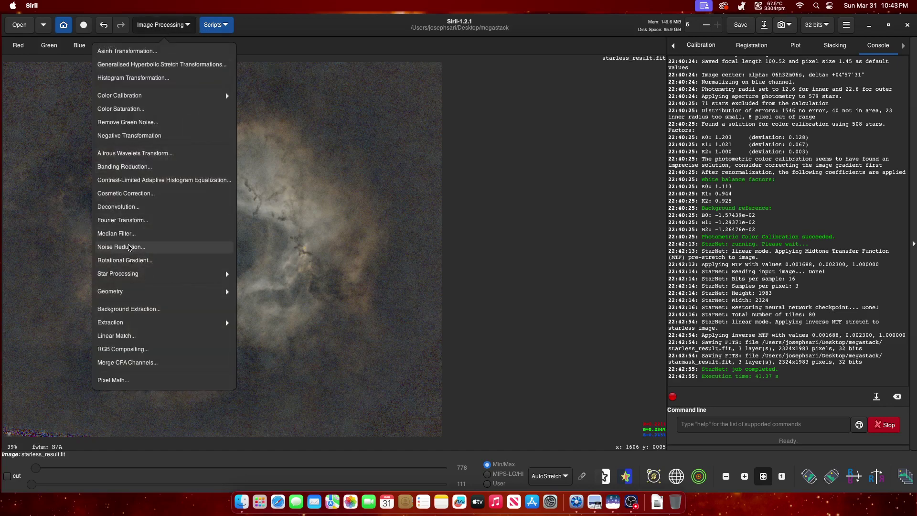
pyautogui.click(123, 234)
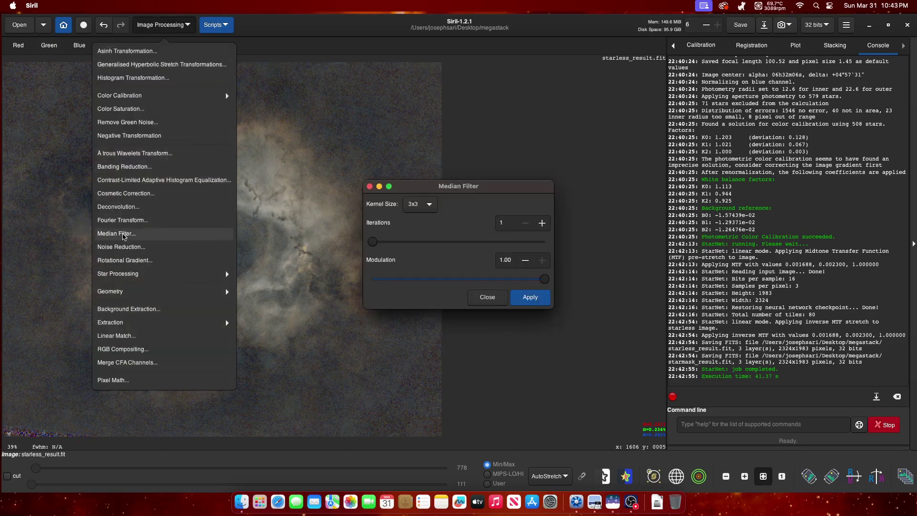
pyautogui.moveTo(429, 186); pyautogui.dragTo(515, 143)
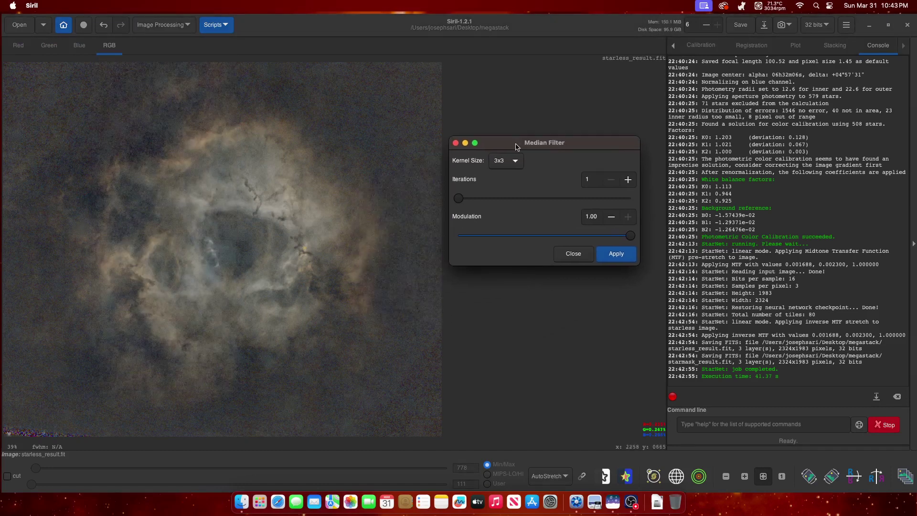
pyautogui.click(622, 257)
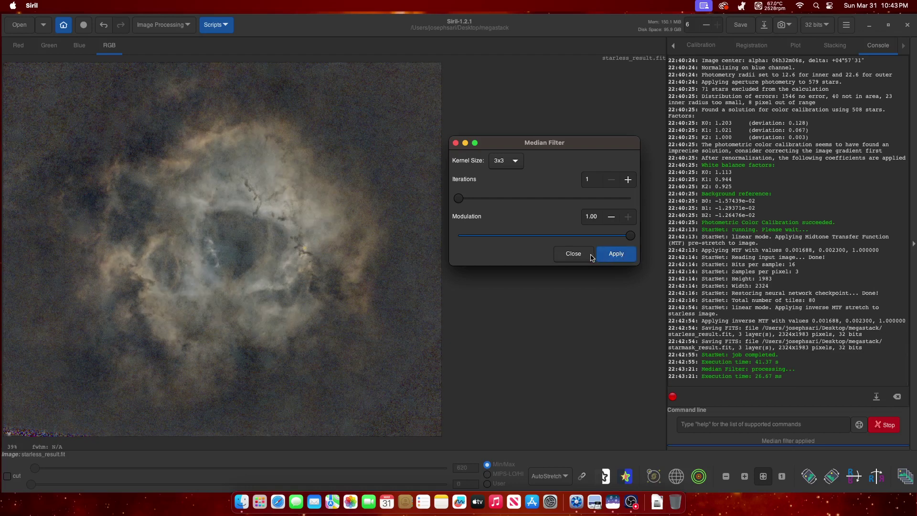
# Compare the starless image with and without the median filter, and leave the filter undone
pyautogui.click(104, 26)
pyautogui.click(105, 26)
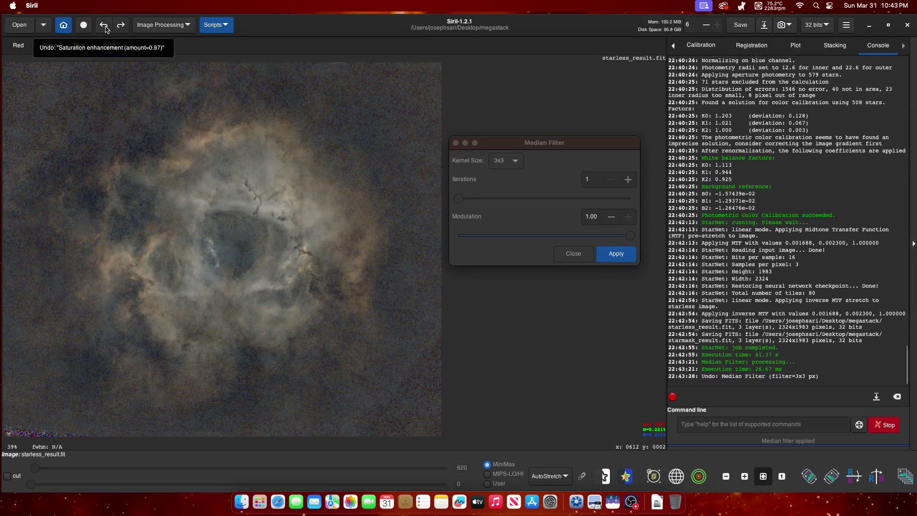
pyautogui.click(121, 26)
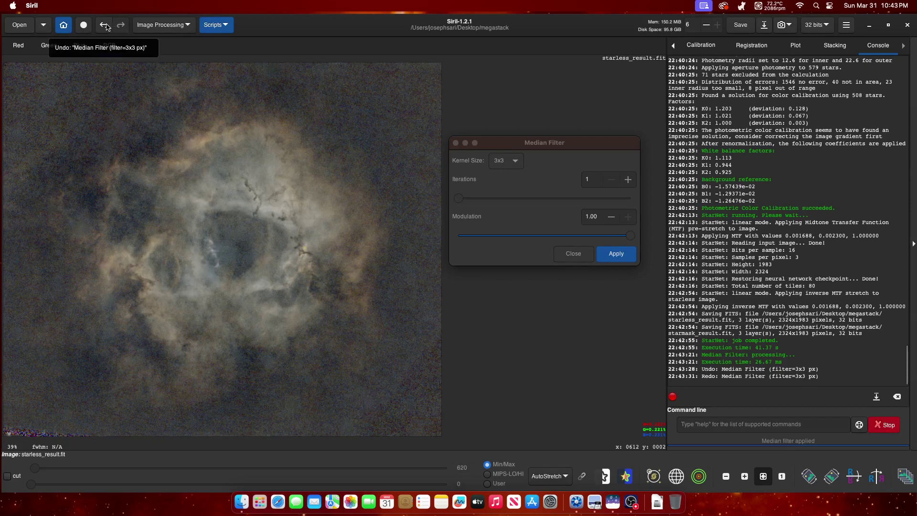
pyautogui.click(106, 27)
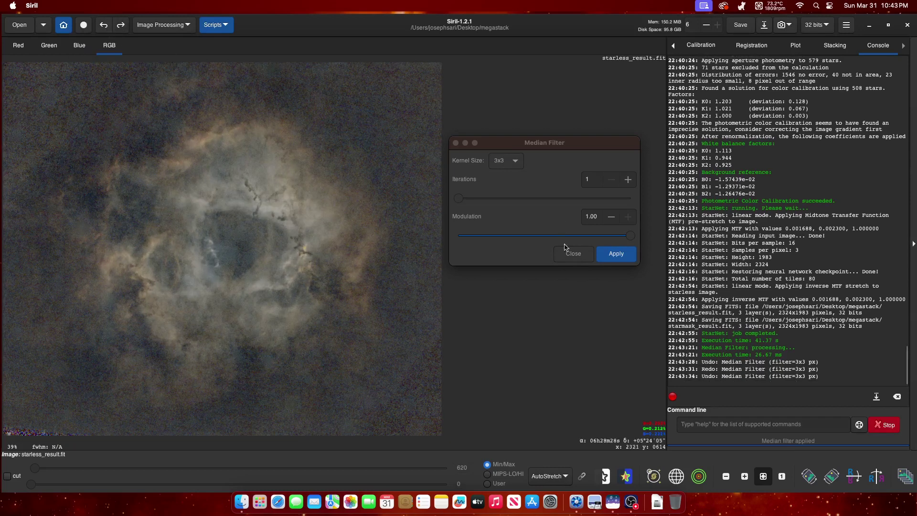
pyautogui.click(584, 257)
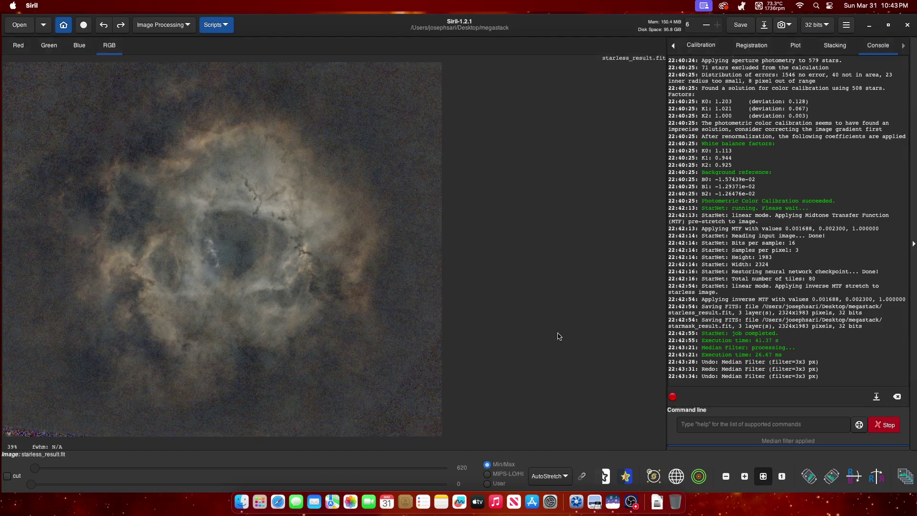
# Switch the display mode to Linear and begin a Generalised Hyperbolic Stretch with a stretch factor of about 4.63
pyautogui.click(561, 480)
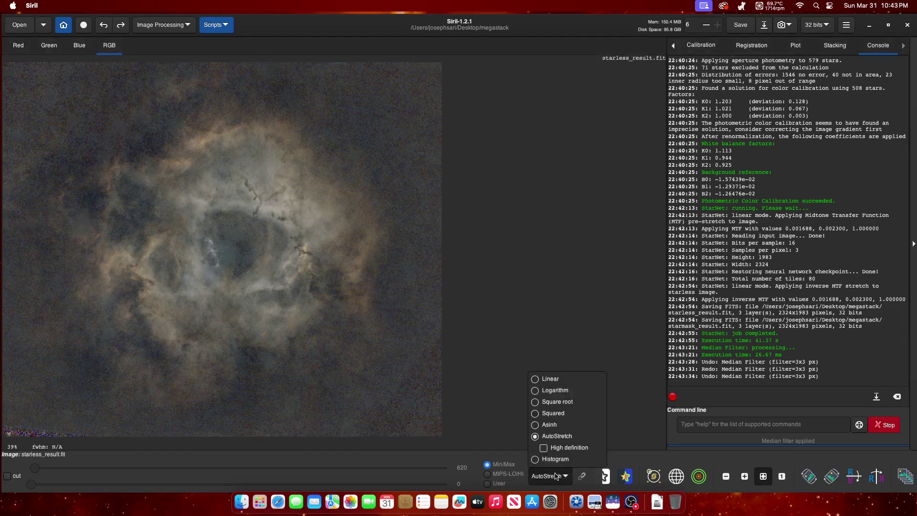
pyautogui.click(553, 379)
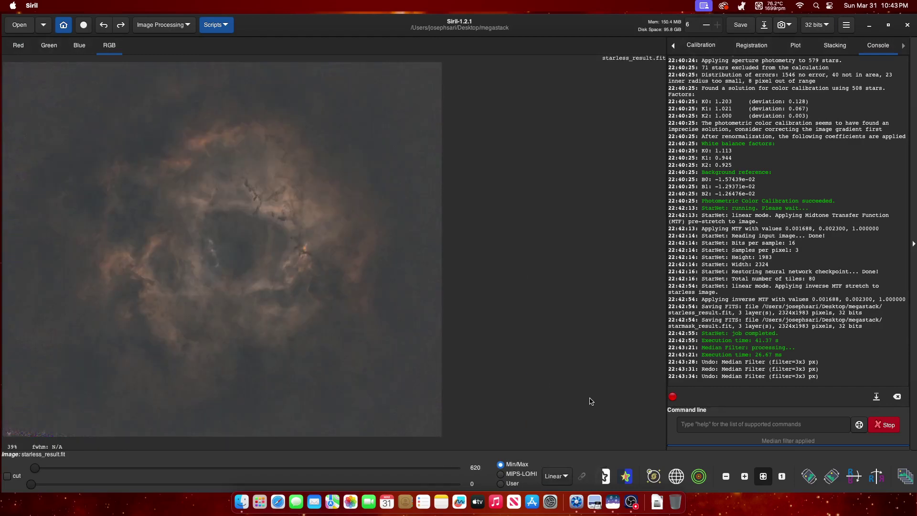
pyautogui.click(188, 26)
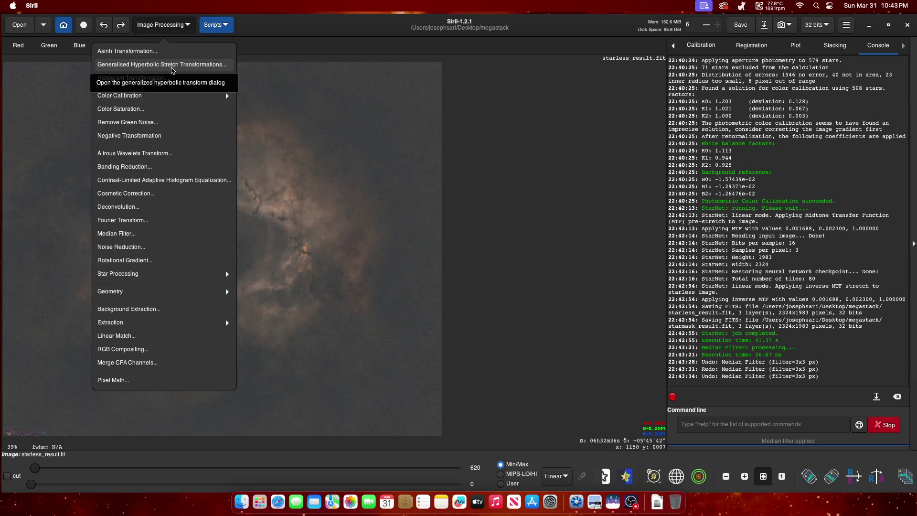
pyautogui.click(175, 69)
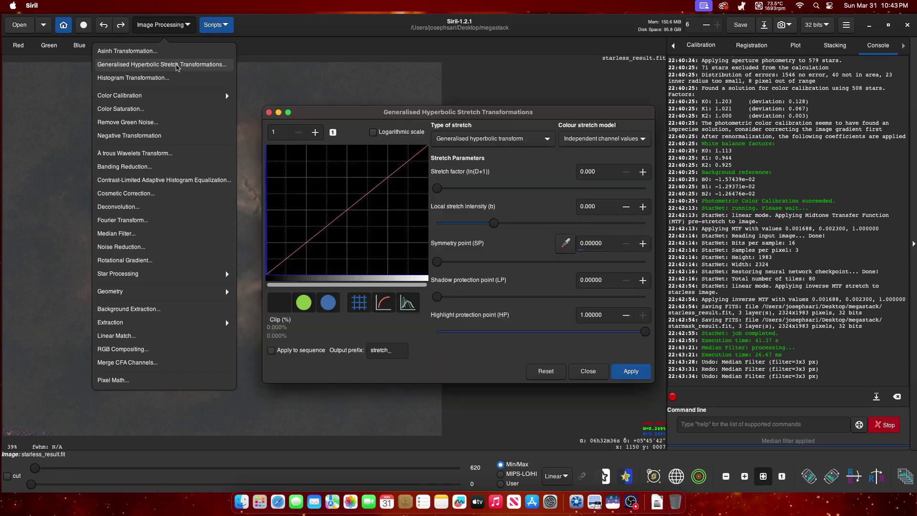
pyautogui.moveTo(411, 112); pyautogui.dragTo(624, 59)
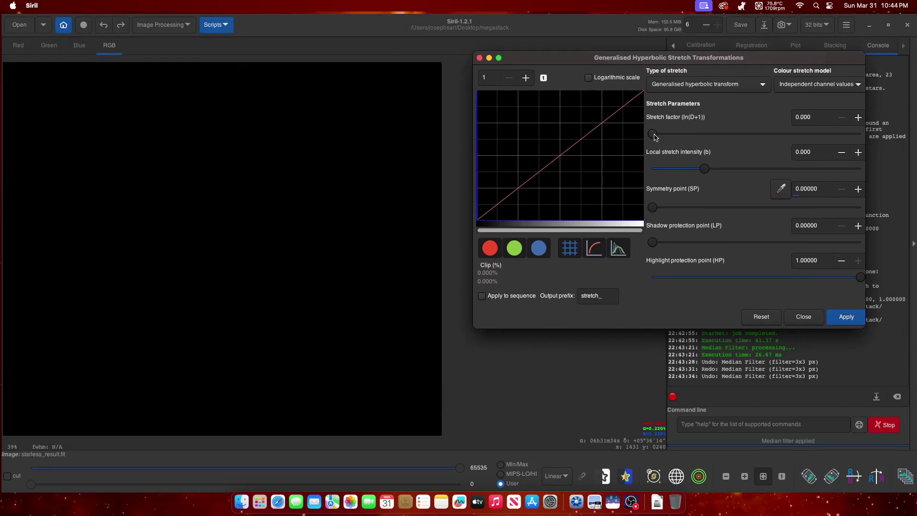
pyautogui.moveTo(655, 137); pyautogui.dragTo(749, 135)
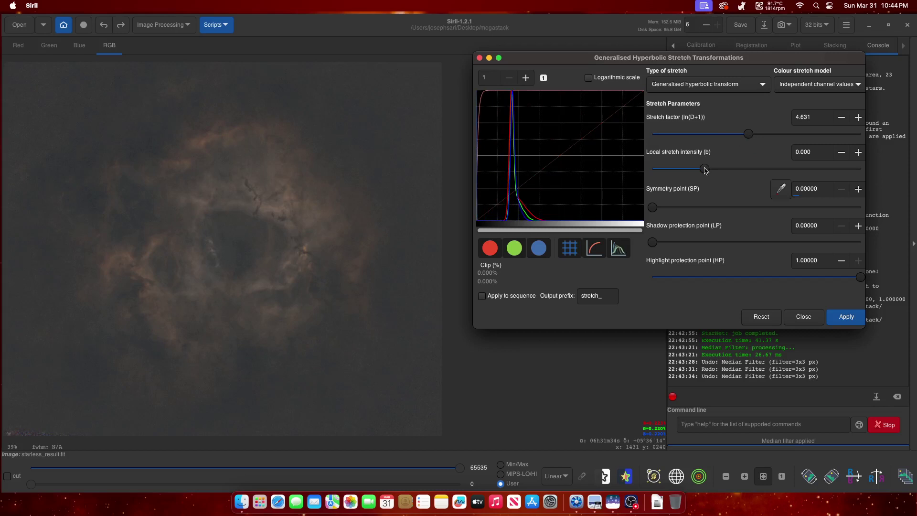
# Fine-tune the hyperbolic stretch to a local stretch intensity of about -0.253 and a stretch factor of about 4.901
pyautogui.moveTo(705, 169); pyautogui.dragTo(713, 170)
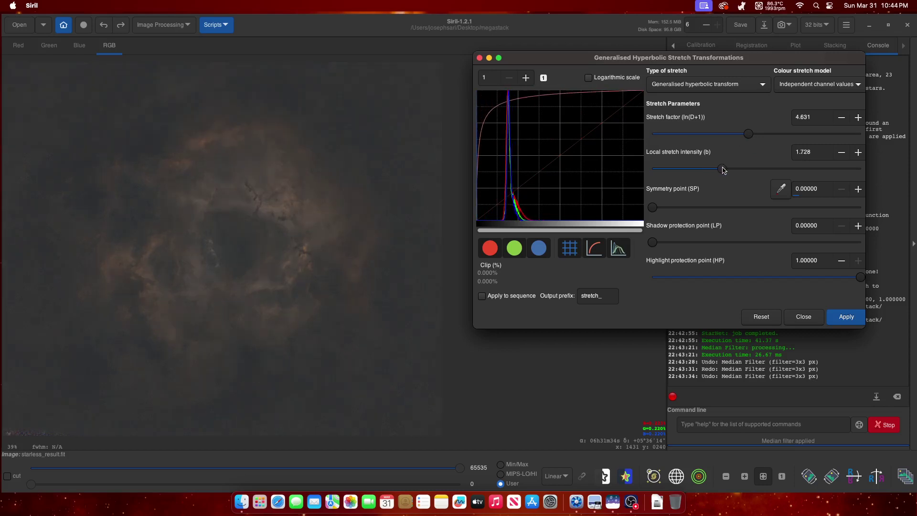
pyautogui.moveTo(714, 171)
pyautogui.mouseDown()
pyautogui.moveTo(696, 169)
pyautogui.moveTo(715, 171)
pyautogui.mouseUp()
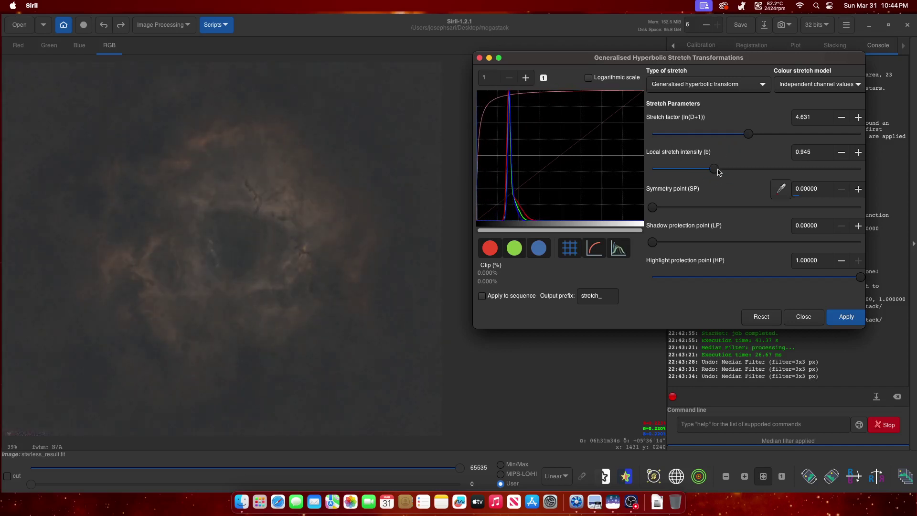
pyautogui.moveTo(718, 171)
pyautogui.mouseDown()
pyautogui.moveTo(734, 172)
pyautogui.moveTo(714, 172)
pyautogui.mouseUp()
pyautogui.moveTo(749, 136); pyautogui.dragTo(753, 137)
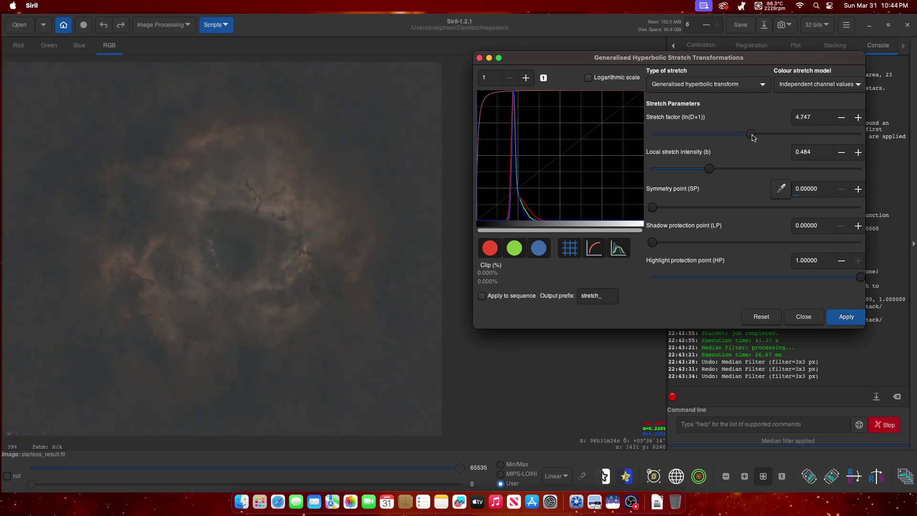
pyautogui.moveTo(710, 169)
pyautogui.mouseDown()
pyautogui.moveTo(721, 173)
pyautogui.moveTo(703, 171)
pyautogui.mouseUp()
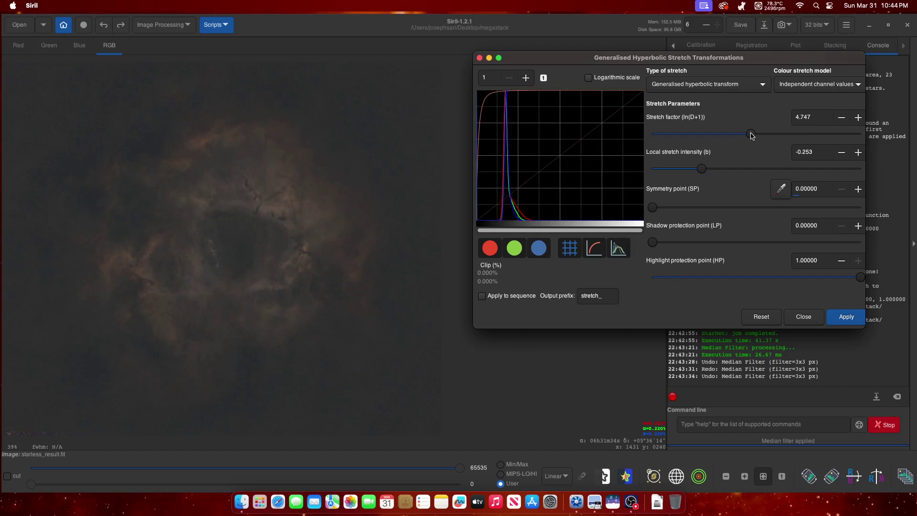
pyautogui.moveTo(751, 135); pyautogui.dragTo(755, 137)
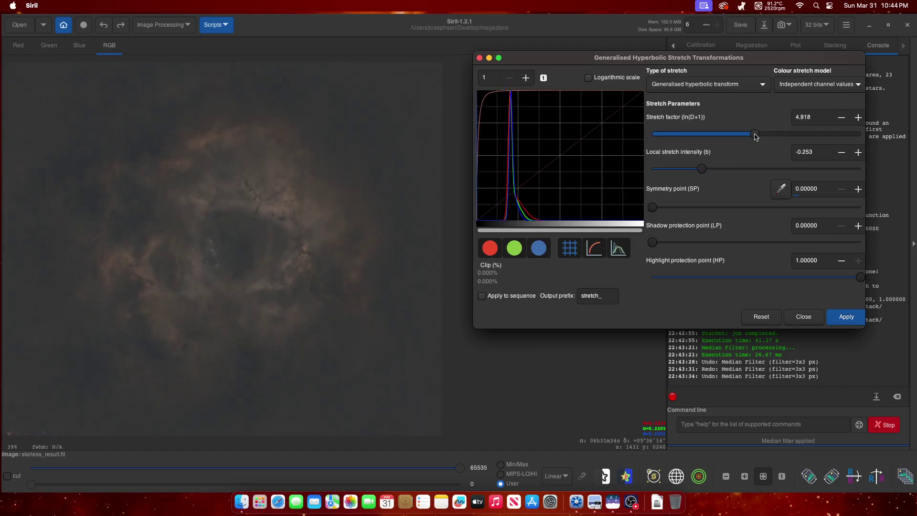
pyautogui.moveTo(755, 136); pyautogui.dragTo(753, 136)
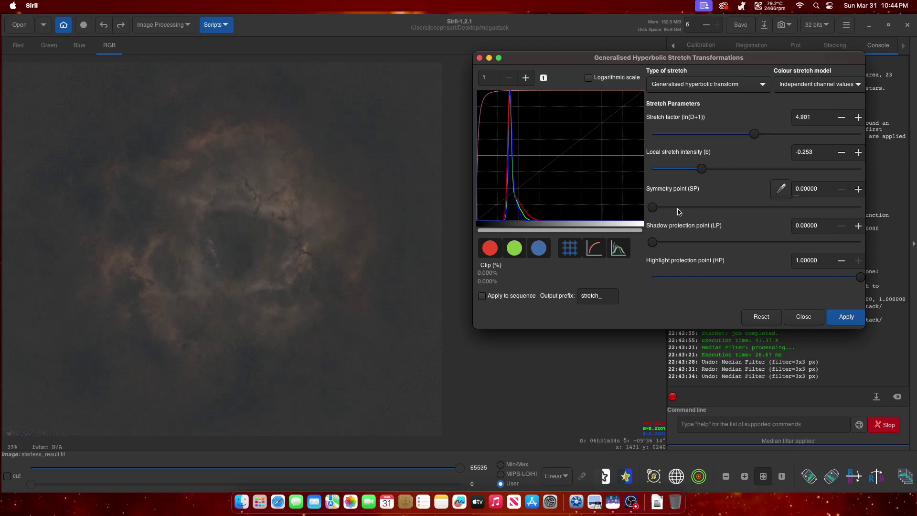
# Apply the hyperbolic stretch with symmetry point 0.00400, local stretch intensity about -0.093 and stretch factor about 5.070, and close the dialog
pyautogui.click(858, 189)
pyautogui.click(858, 189)
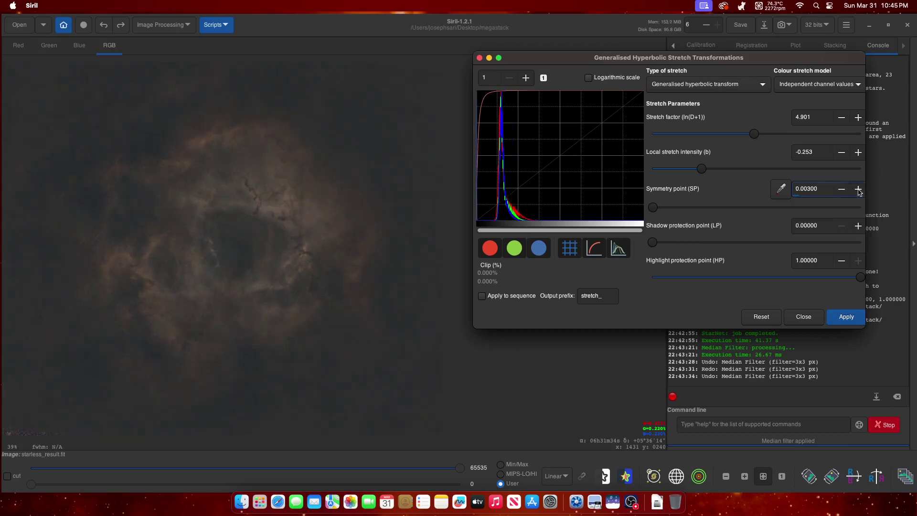
pyautogui.click(858, 189)
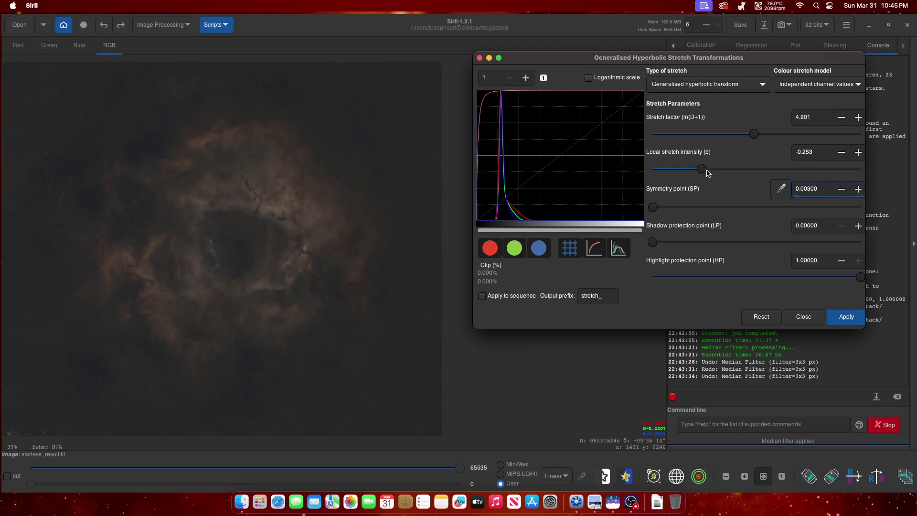
pyautogui.moveTo(705, 171); pyautogui.dragTo(708, 172)
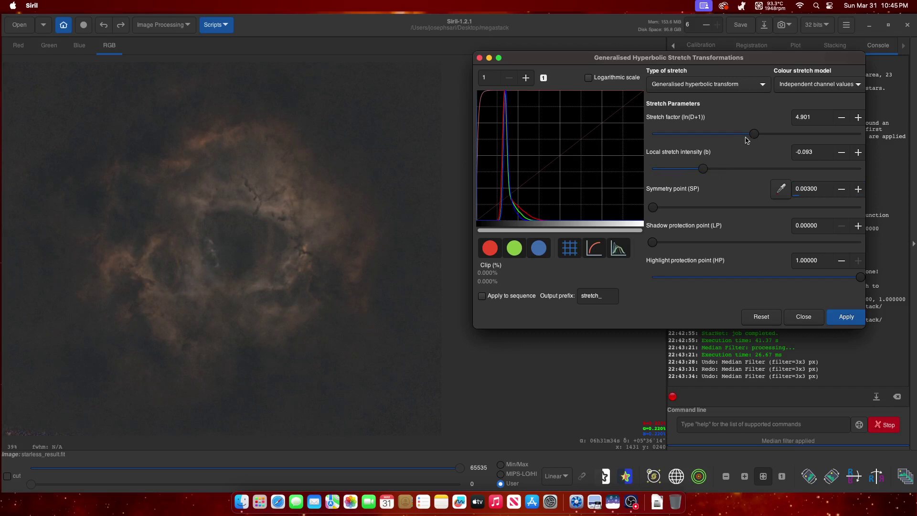
pyautogui.moveTo(756, 136); pyautogui.dragTo(758, 136)
pyautogui.click(858, 191)
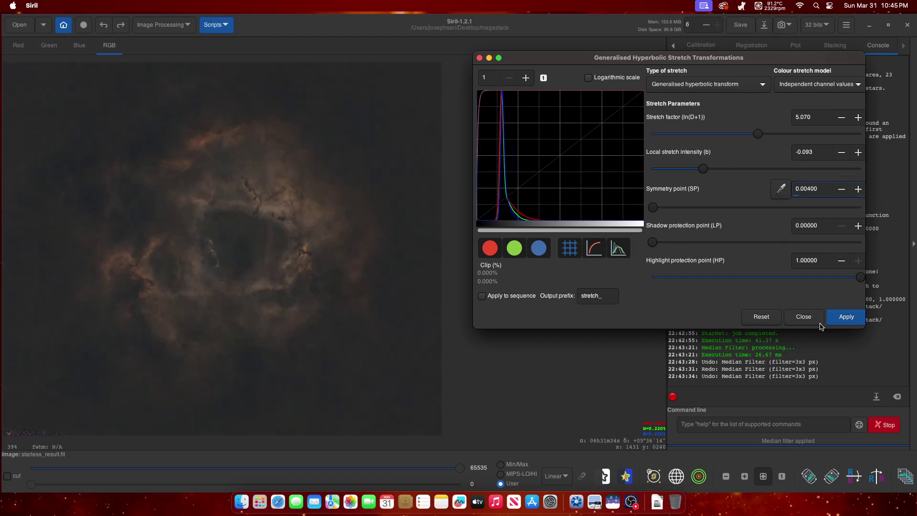
pyautogui.click(848, 317)
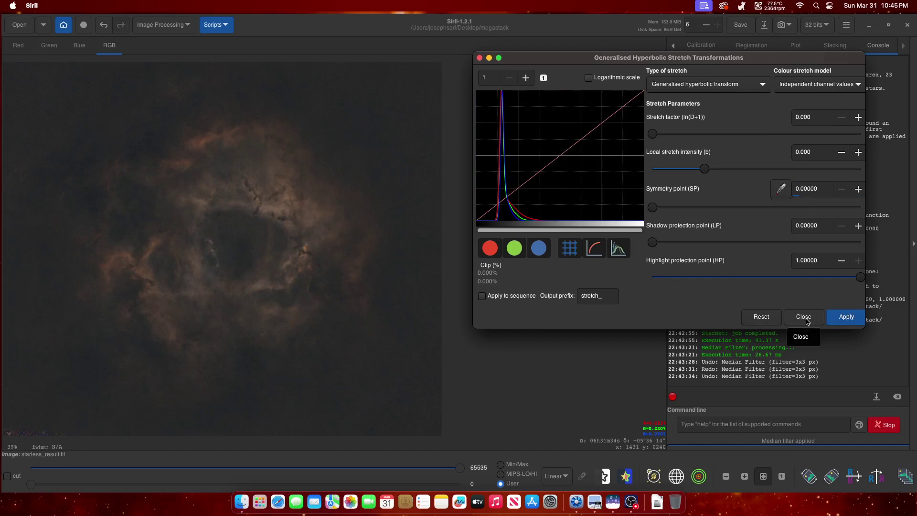
pyautogui.click(807, 321)
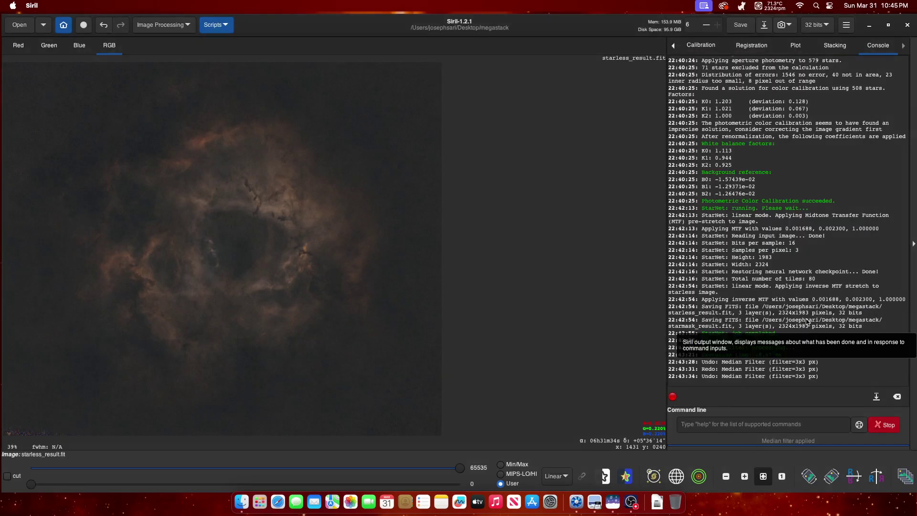
# Start a Histogram Transformation on the starless image and run its autostretch algorithm
pyautogui.click(183, 27)
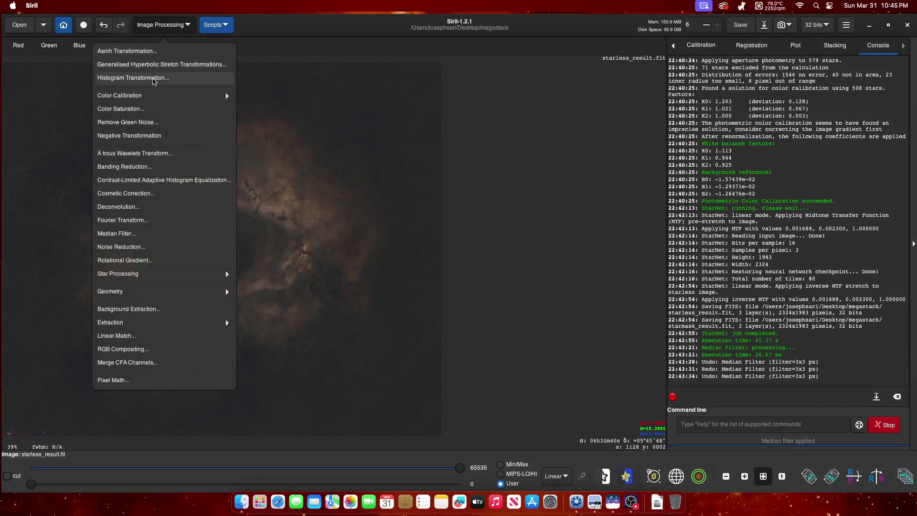
pyautogui.click(153, 81)
pyautogui.moveTo(451, 118); pyautogui.dragTo(615, 78)
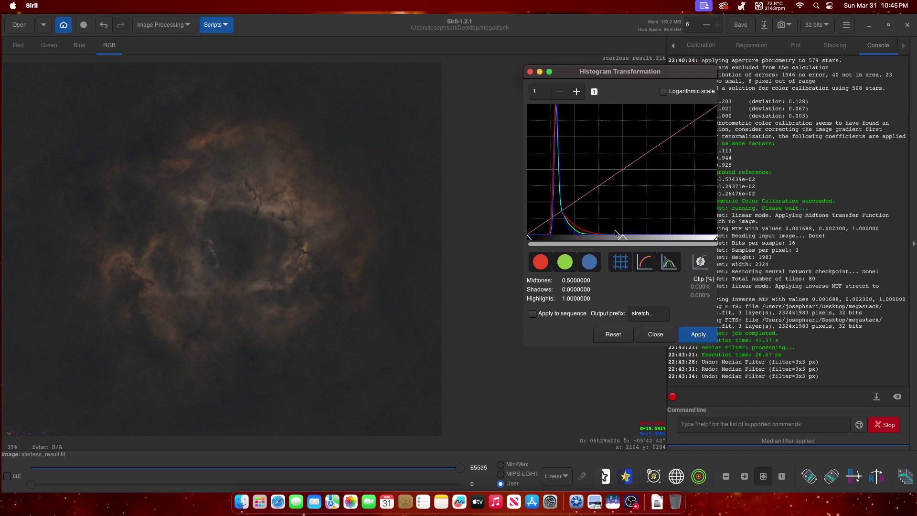
pyautogui.click(703, 262)
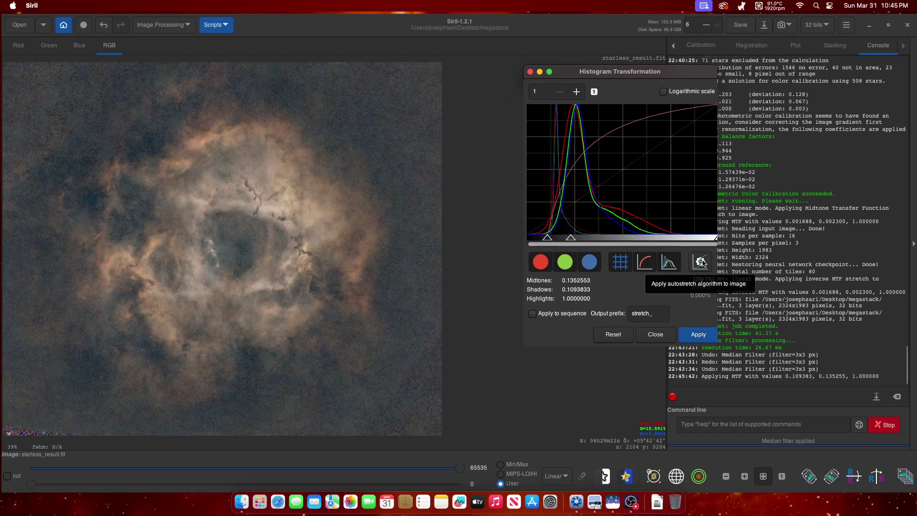
# Soften the histogram autostretch to shadows of about 0.067 and midtones of about 0.416, and apply it
pyautogui.moveTo(548, 238)
pyautogui.mouseDown()
pyautogui.moveTo(592, 239)
pyautogui.moveTo(544, 239)
pyautogui.mouseUp()
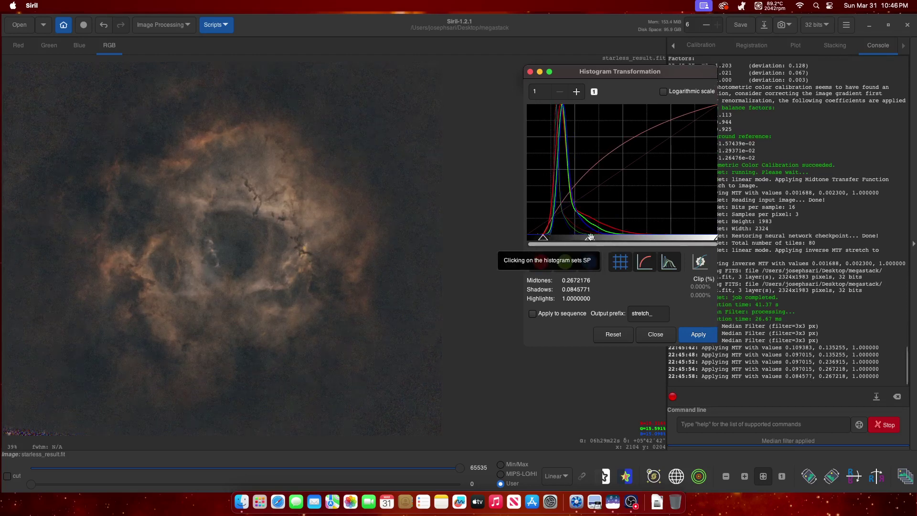
pyautogui.moveTo(590, 238); pyautogui.dragTo(610, 239)
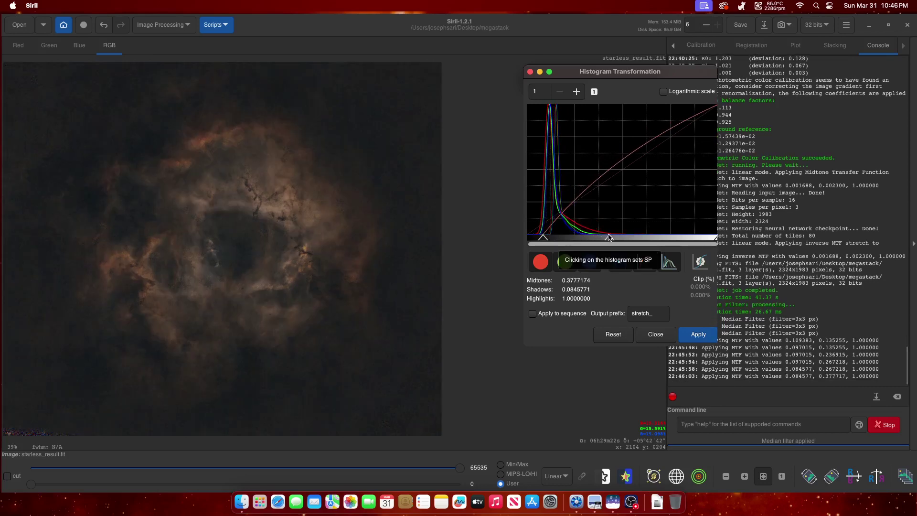
pyautogui.moveTo(609, 236); pyautogui.dragTo(616, 236)
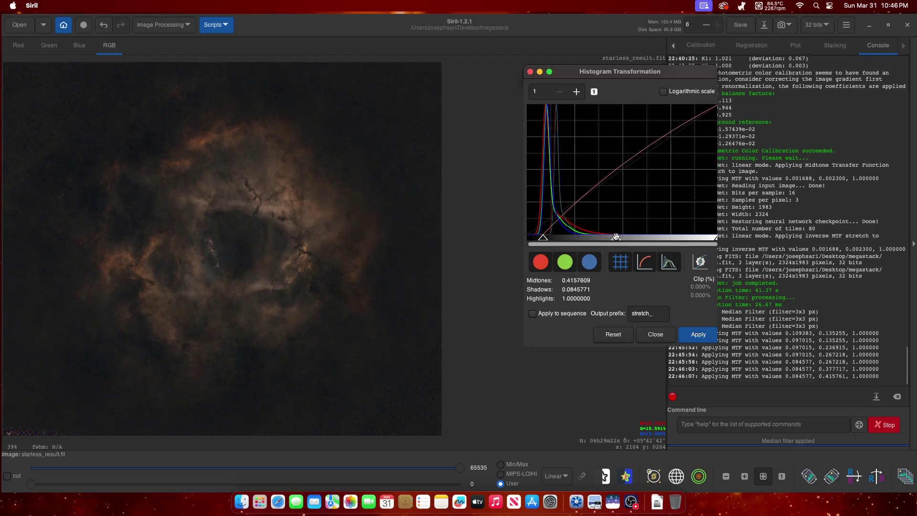
pyautogui.moveTo(544, 237); pyautogui.dragTo(540, 236)
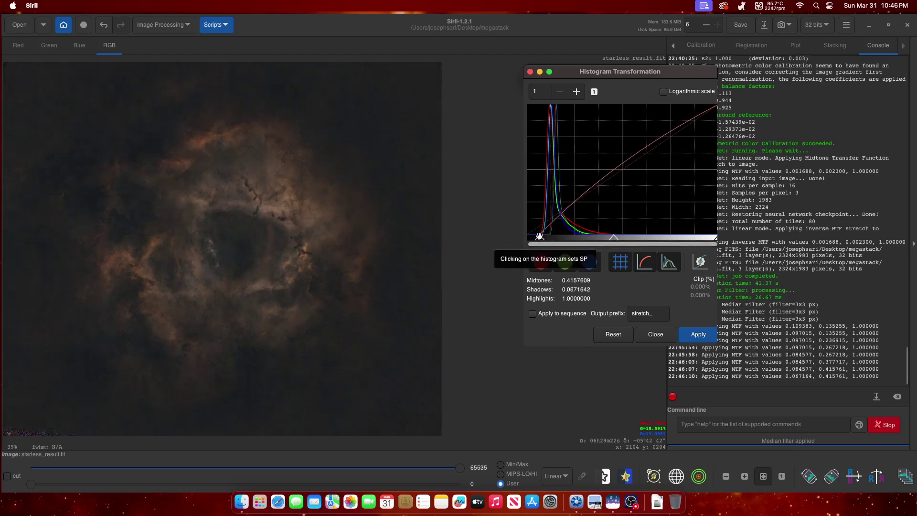
pyautogui.click(698, 334)
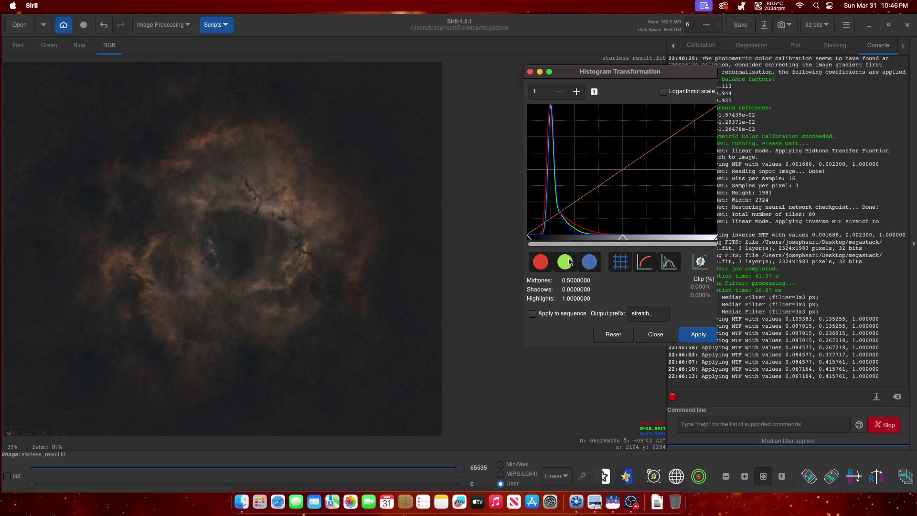
# Try stretching only the blue channel with midtones of about 0.324 and shadows of about 0.057
pyautogui.click(541, 262)
pyautogui.click(543, 263)
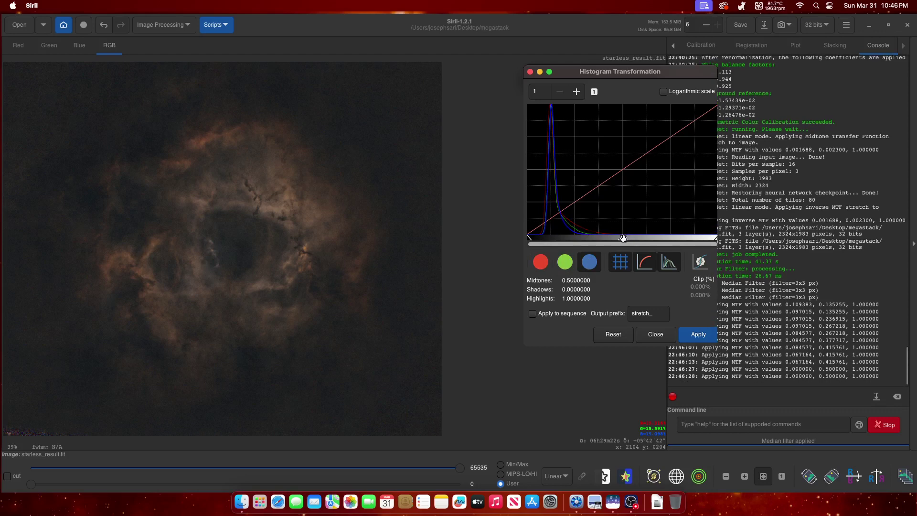
pyautogui.moveTo(623, 239); pyautogui.dragTo(602, 240)
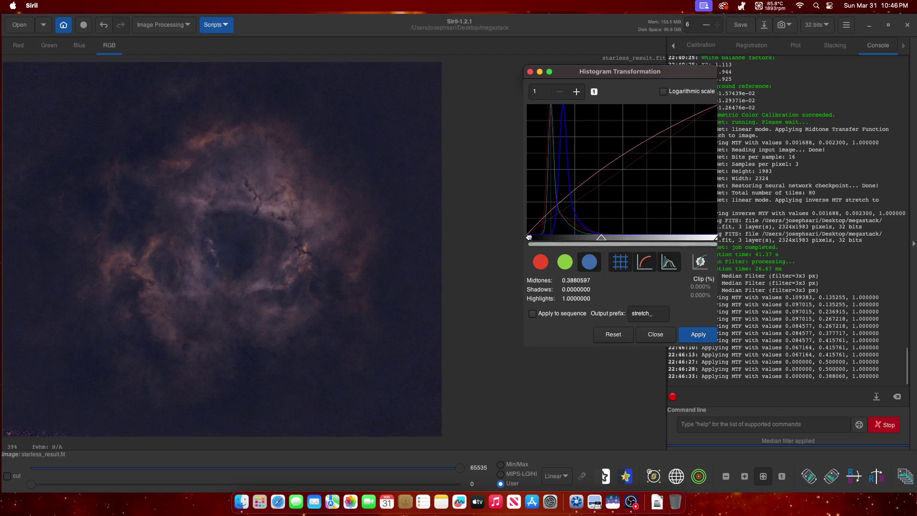
pyautogui.moveTo(528, 237); pyautogui.dragTo(534, 236)
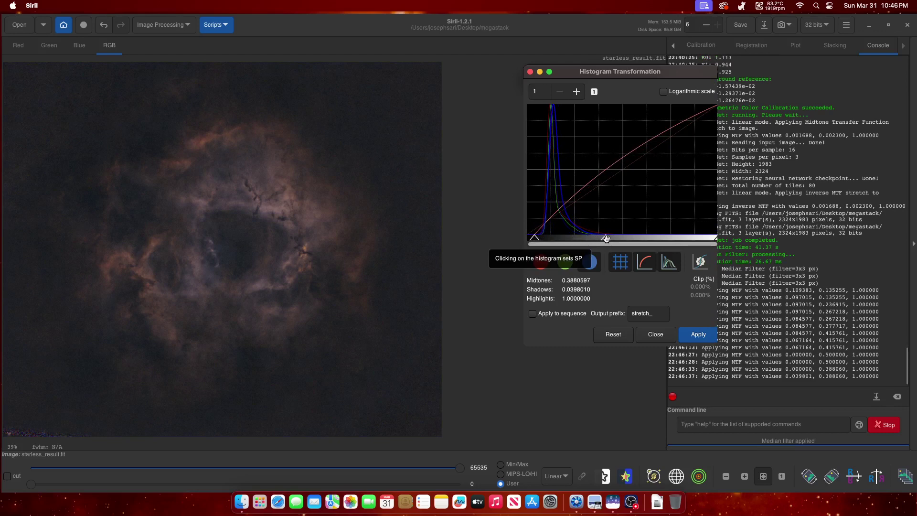
pyautogui.moveTo(606, 237); pyautogui.dragTo(594, 238)
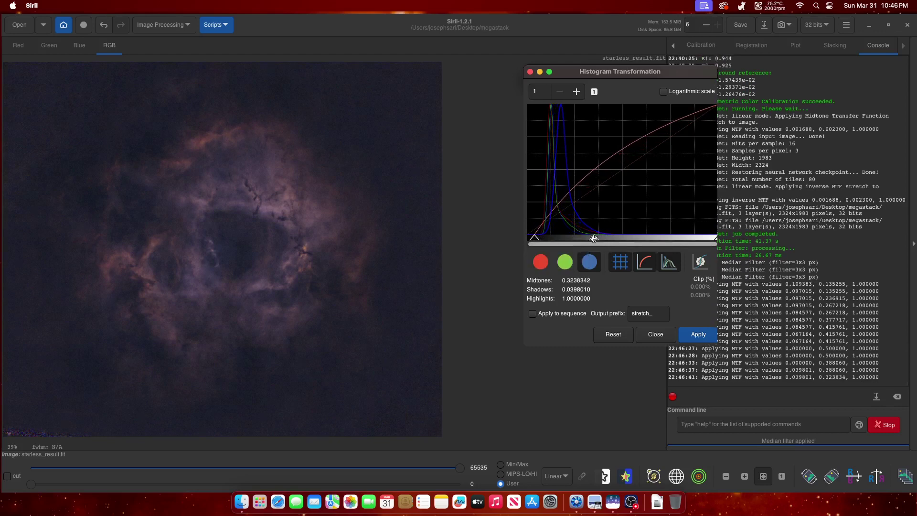
pyautogui.moveTo(536, 239); pyautogui.dragTo(537, 240)
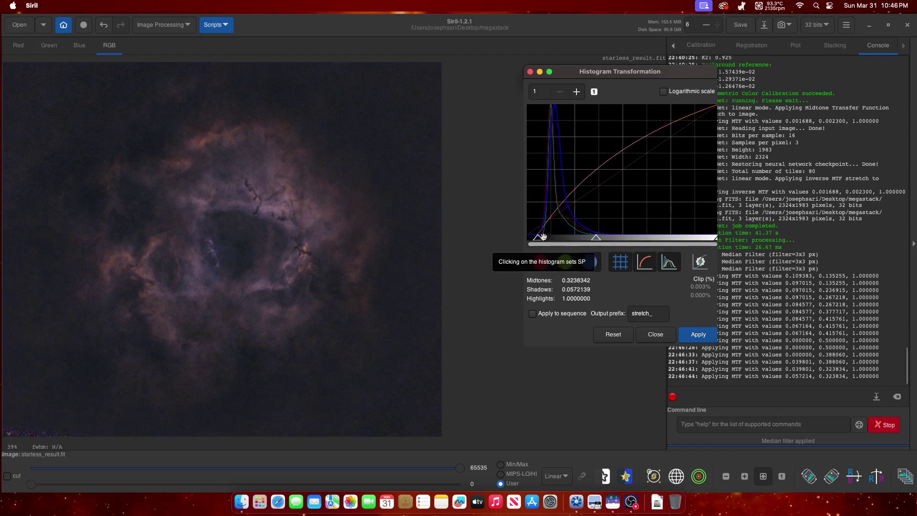
# Restrict the histogram stretch to the green channel and set midtones of about 0.383 and shadows of about 0.047
pyautogui.click(565, 262)
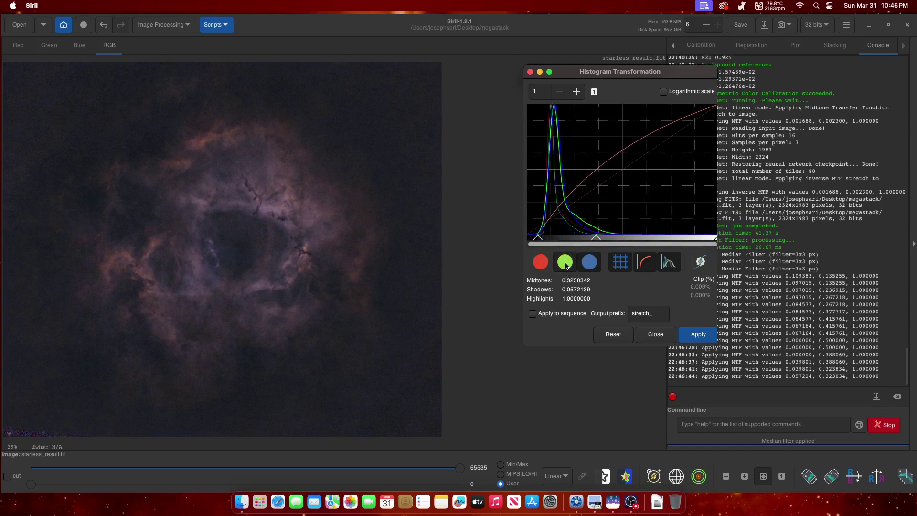
pyautogui.click(589, 262)
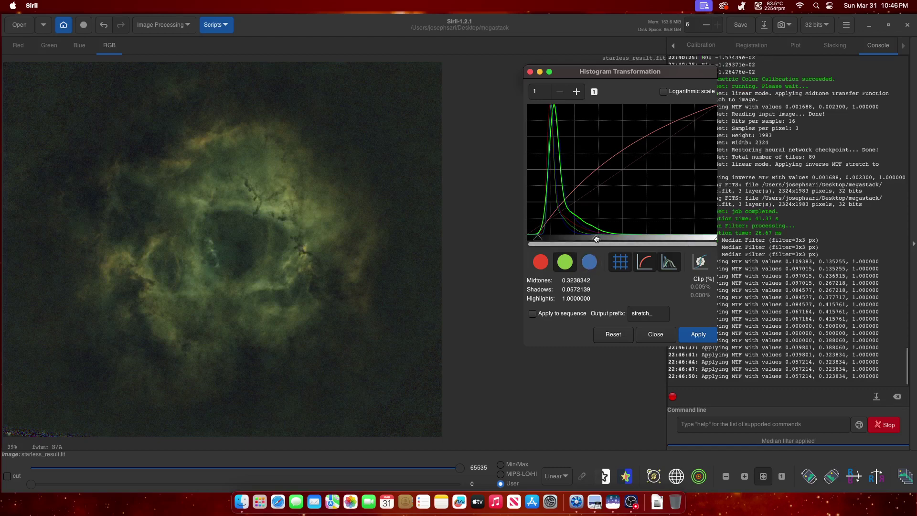
pyautogui.moveTo(597, 239); pyautogui.dragTo(608, 238)
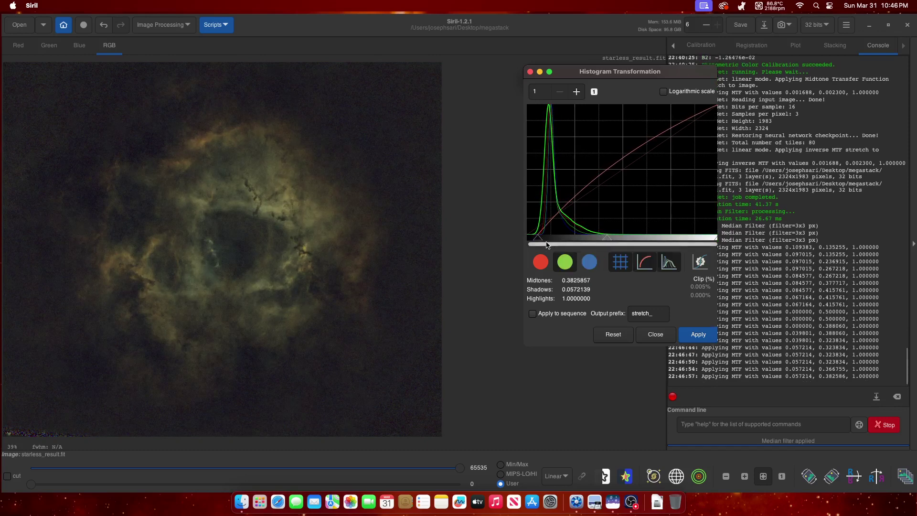
pyautogui.moveTo(541, 238); pyautogui.dragTo(536, 240)
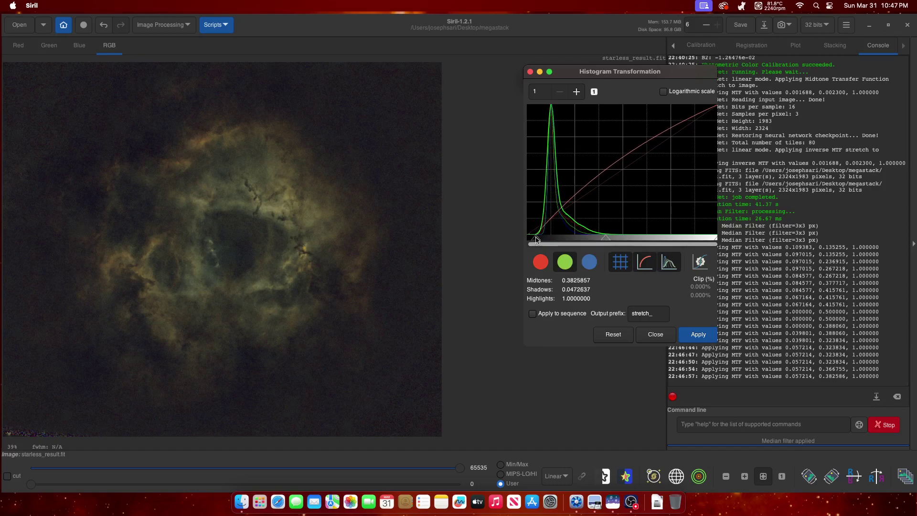
# Include the red and blue channels in the histogram stretch again and apply it
pyautogui.click(540, 262)
pyautogui.click(589, 262)
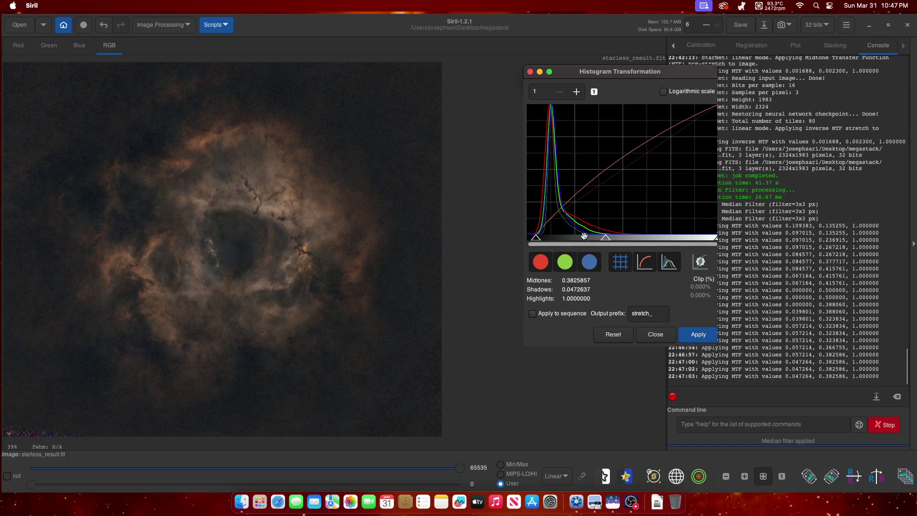
pyautogui.click(694, 336)
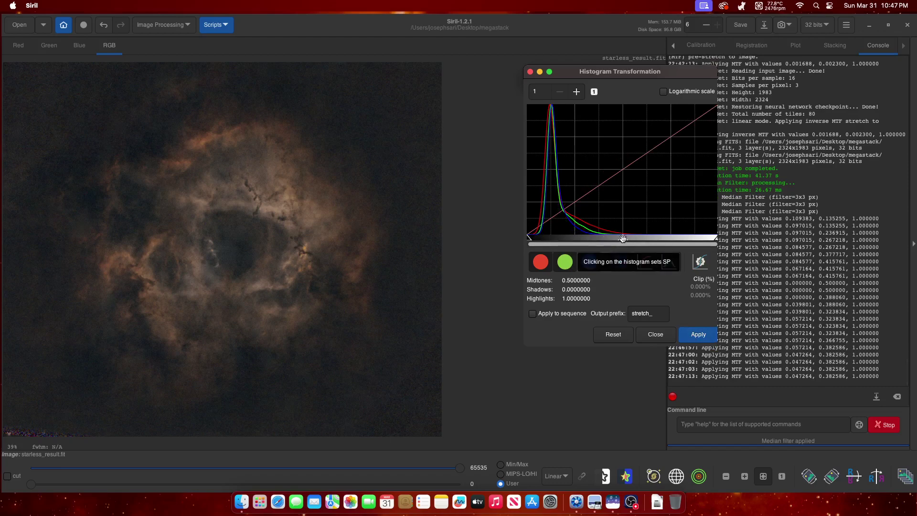
# Darken the background with a histogram transformation using shadows of about 0.015 and midtones of about 0.535, and apply it
pyautogui.click(623, 239)
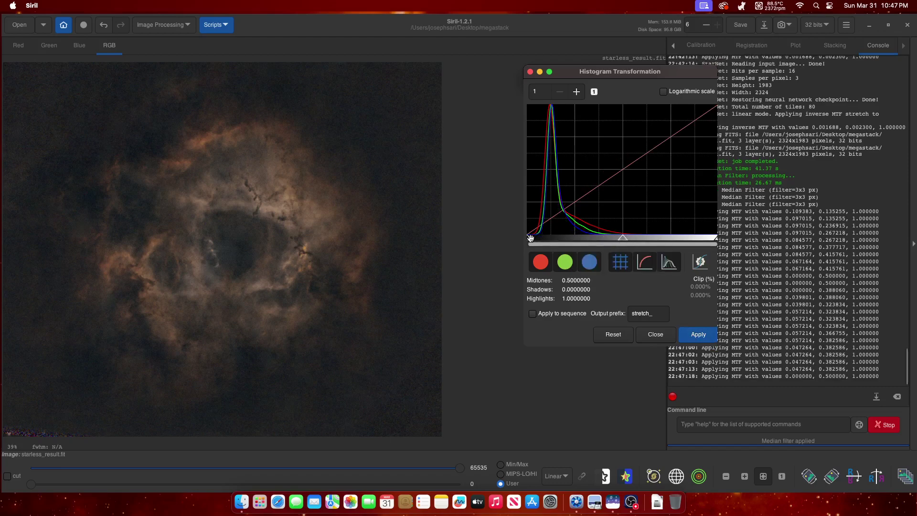
pyautogui.moveTo(530, 238); pyautogui.dragTo(532, 239)
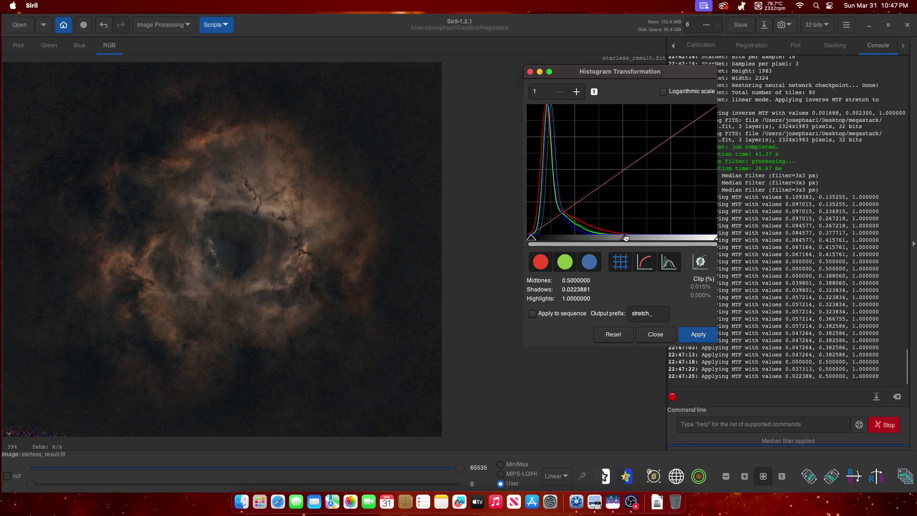
pyautogui.moveTo(626, 238); pyautogui.dragTo(615, 240)
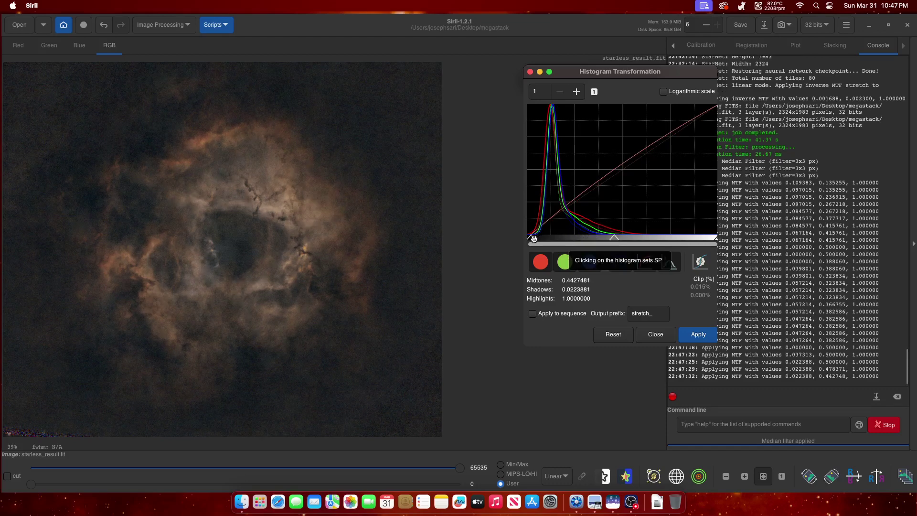
pyautogui.moveTo(533, 239); pyautogui.dragTo(534, 238)
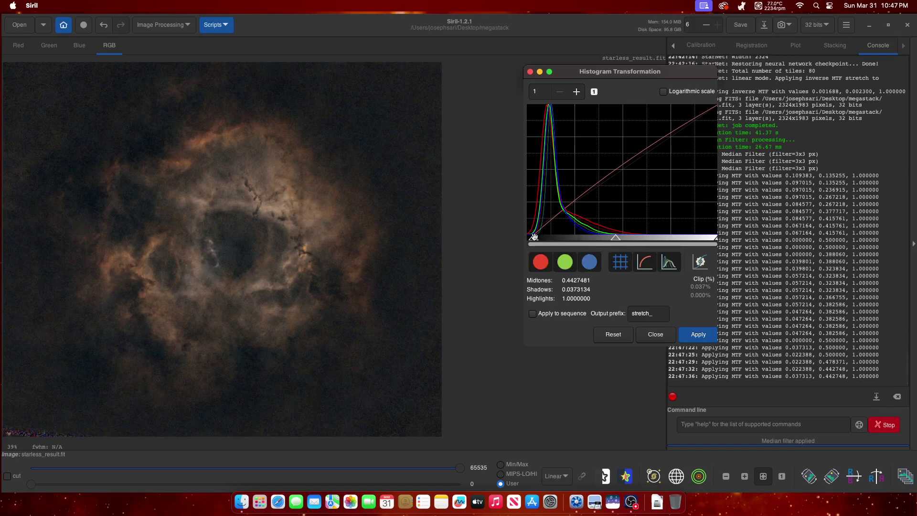
pyautogui.moveTo(534, 238); pyautogui.dragTo(530, 237)
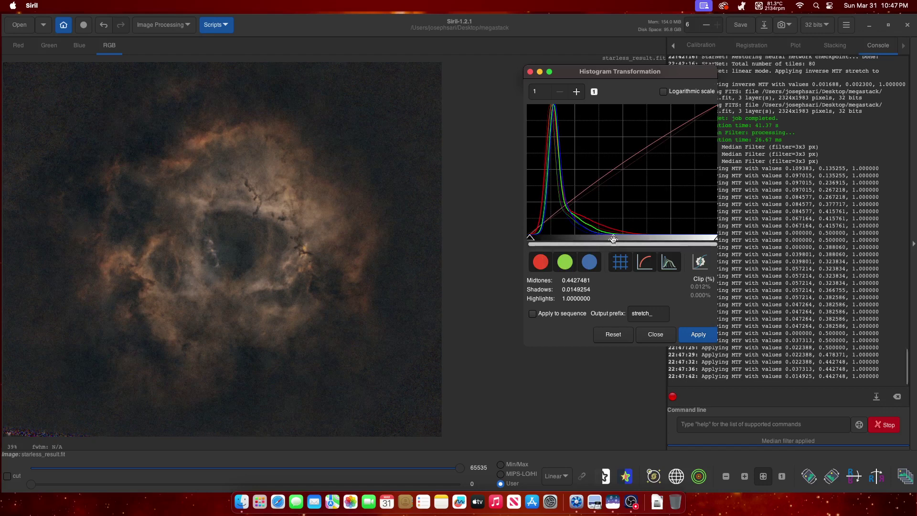
pyautogui.moveTo(613, 237); pyautogui.dragTo(624, 238)
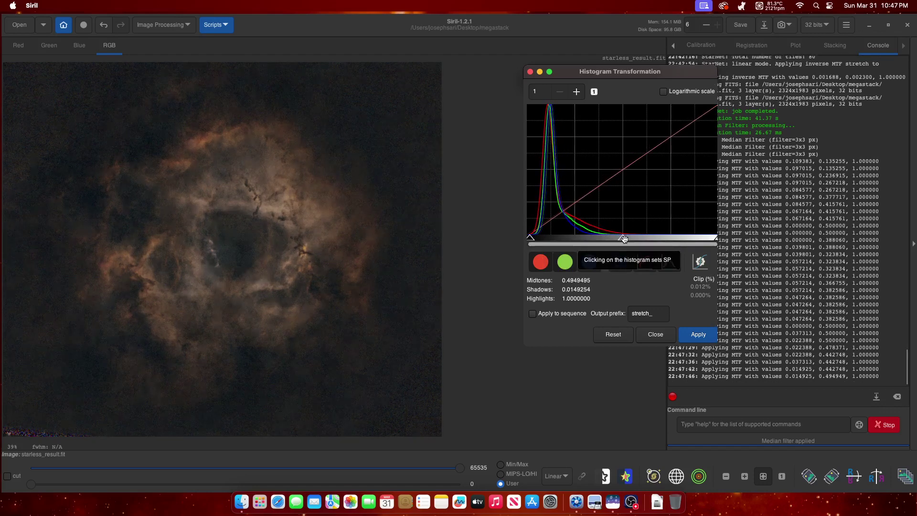
pyautogui.moveTo(624, 238); pyautogui.dragTo(630, 237)
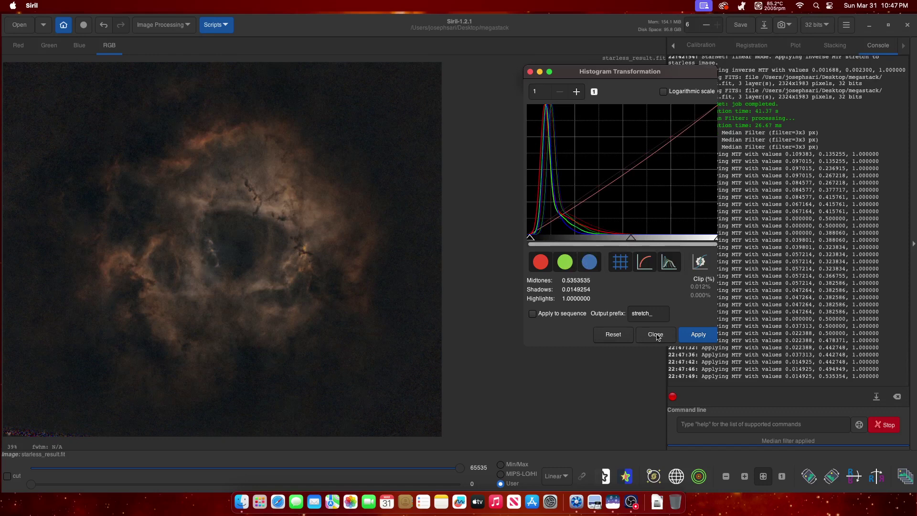
pyautogui.click(695, 335)
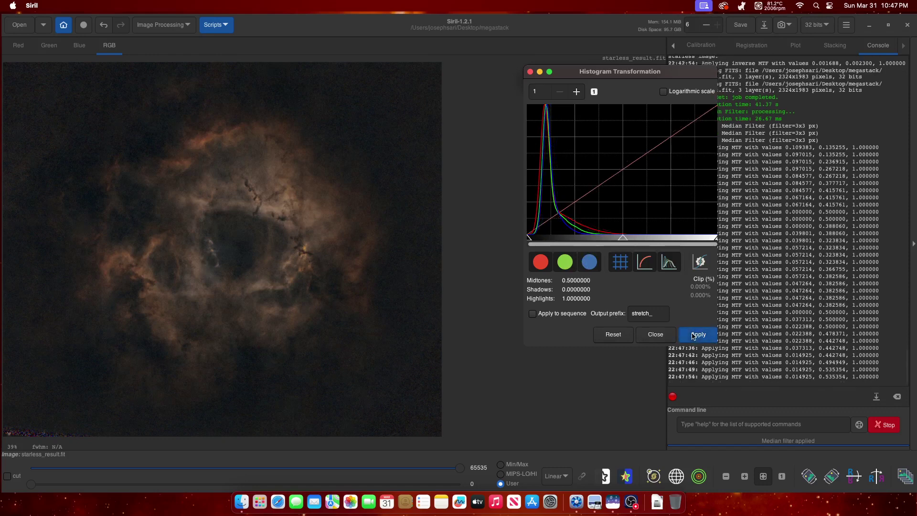
# Restrict the histogram stretch to the blue channel, set midtones of about 0.269 and shadows of about 0.065, and apply it
pyautogui.click(565, 262)
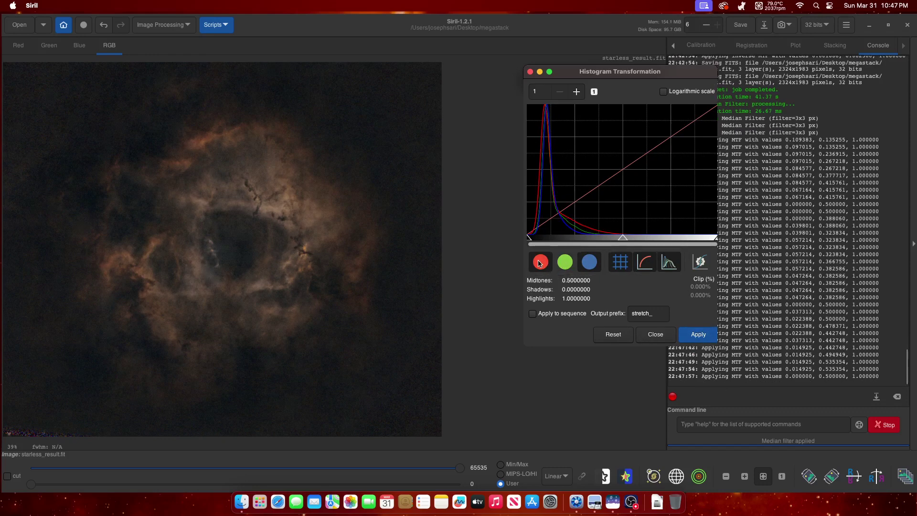
pyautogui.click(540, 261)
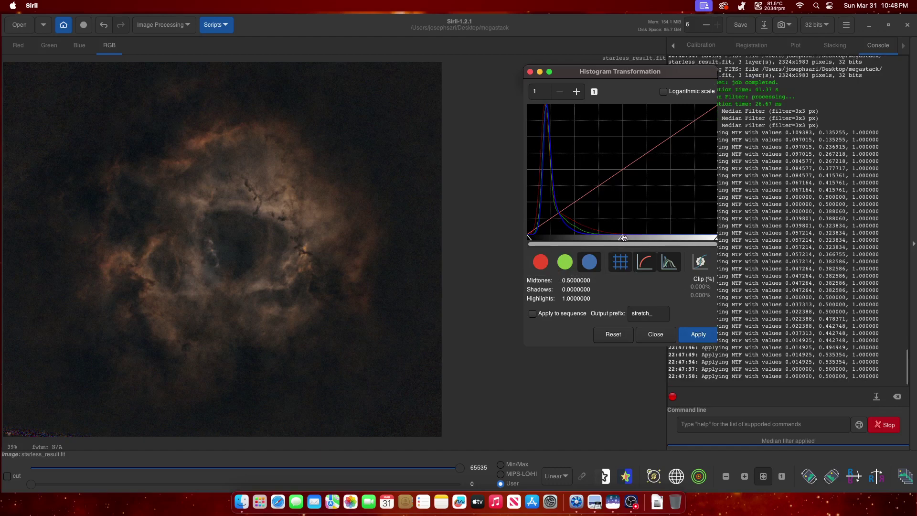
pyautogui.moveTo(624, 238); pyautogui.dragTo(593, 235)
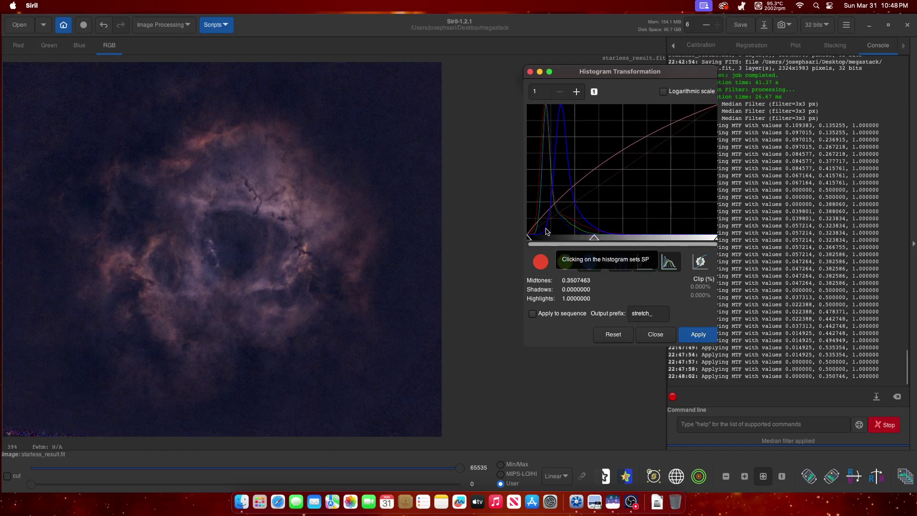
pyautogui.moveTo(529, 236); pyautogui.dragTo(532, 236)
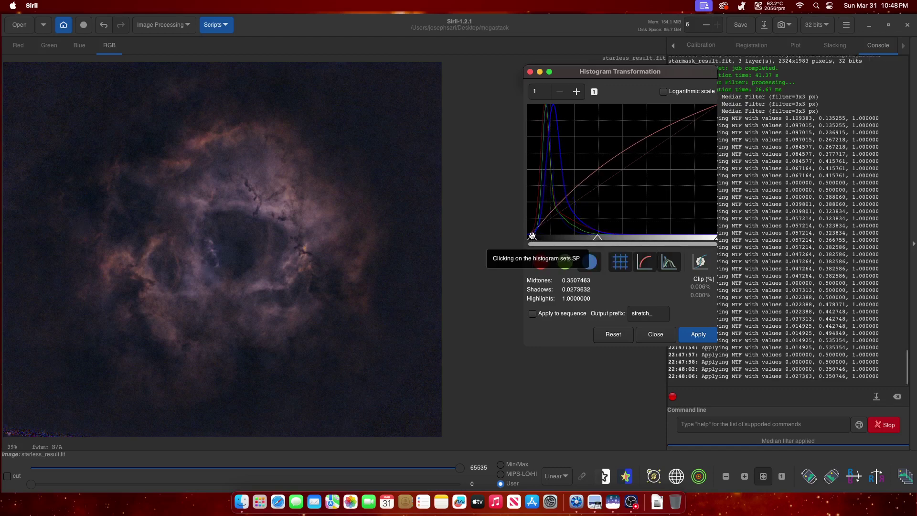
pyautogui.moveTo(598, 237); pyautogui.dragTo(536, 237)
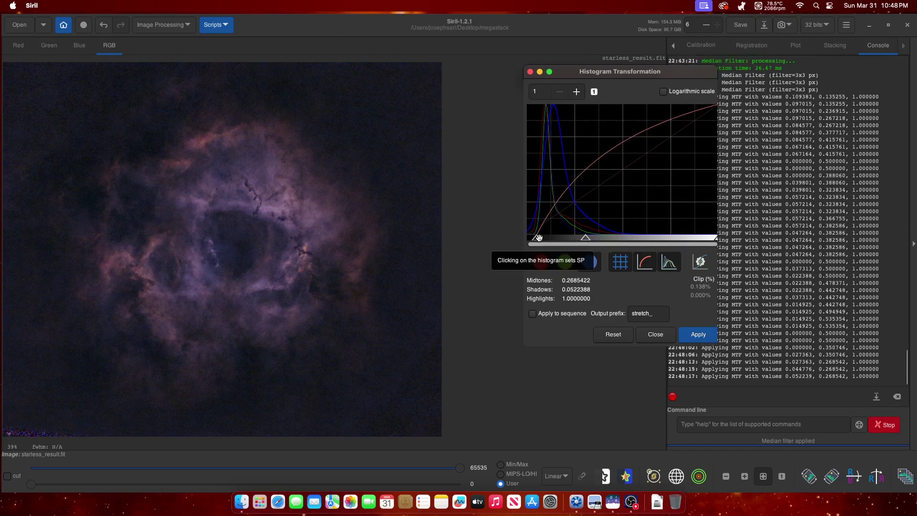
pyautogui.moveTo(539, 238); pyautogui.dragTo(540, 238)
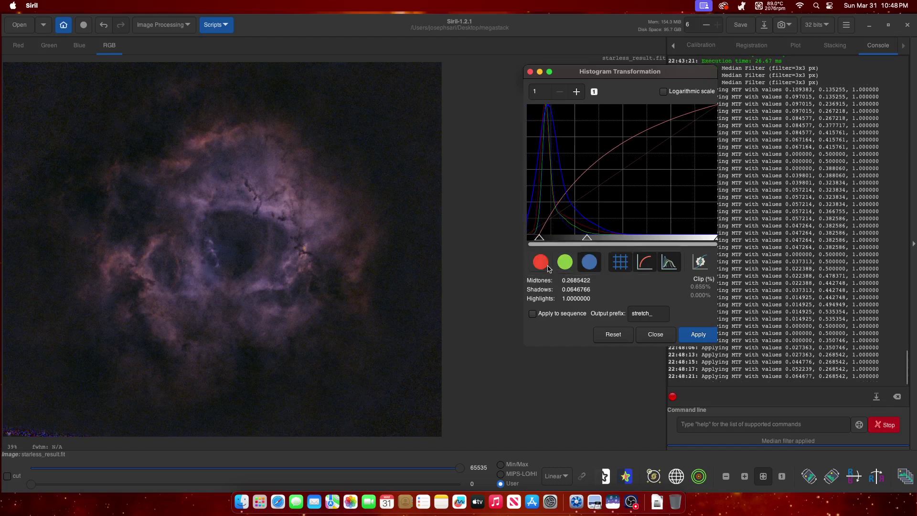
pyautogui.click(541, 262)
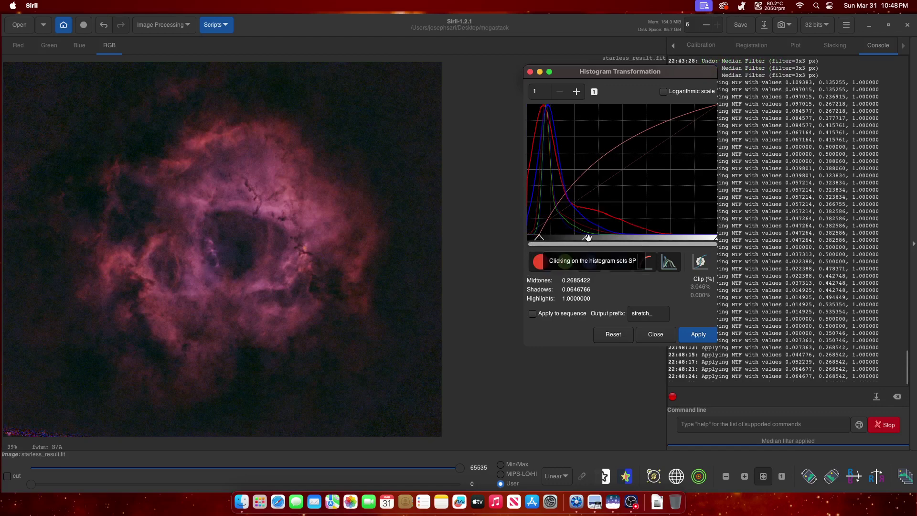
pyautogui.click(546, 263)
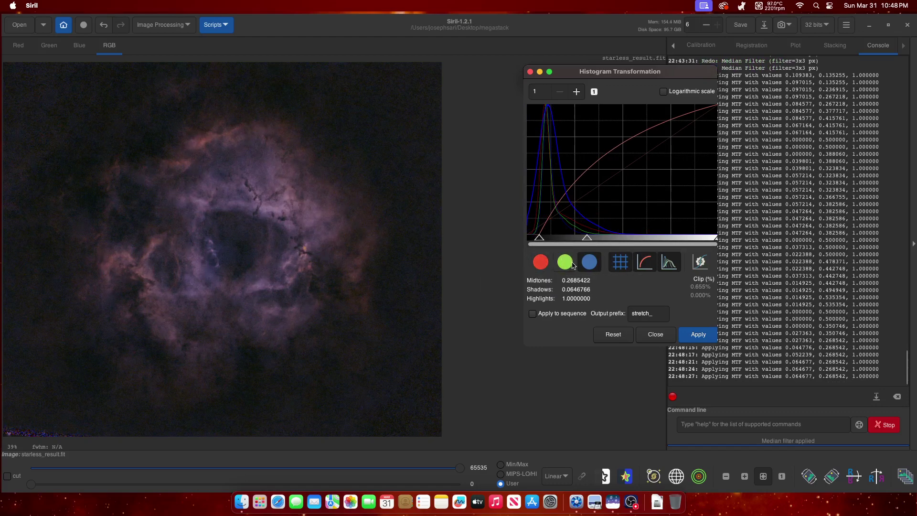
pyautogui.click(695, 337)
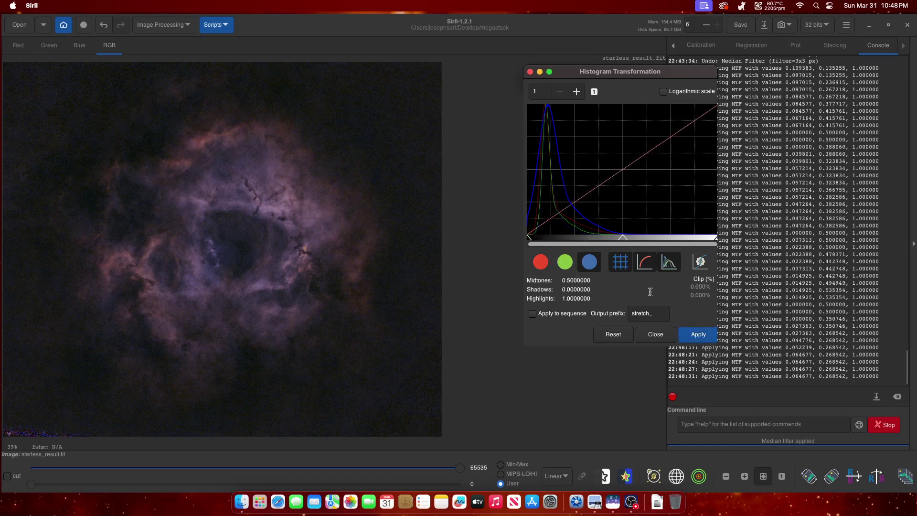
# Stretch only the red channel with midtones of about 0.375 and shadows of about 0.025, and apply it
pyautogui.click(565, 263)
pyautogui.click(546, 264)
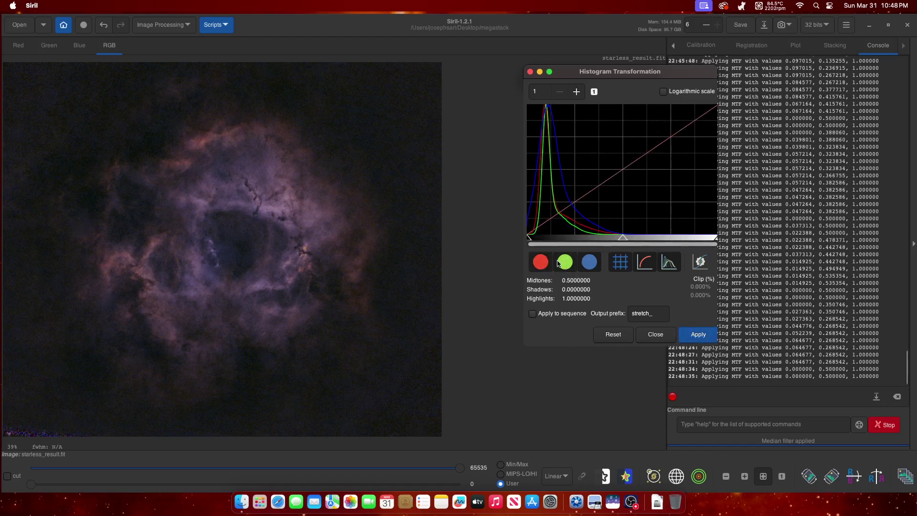
pyautogui.click(574, 263)
pyautogui.click(589, 262)
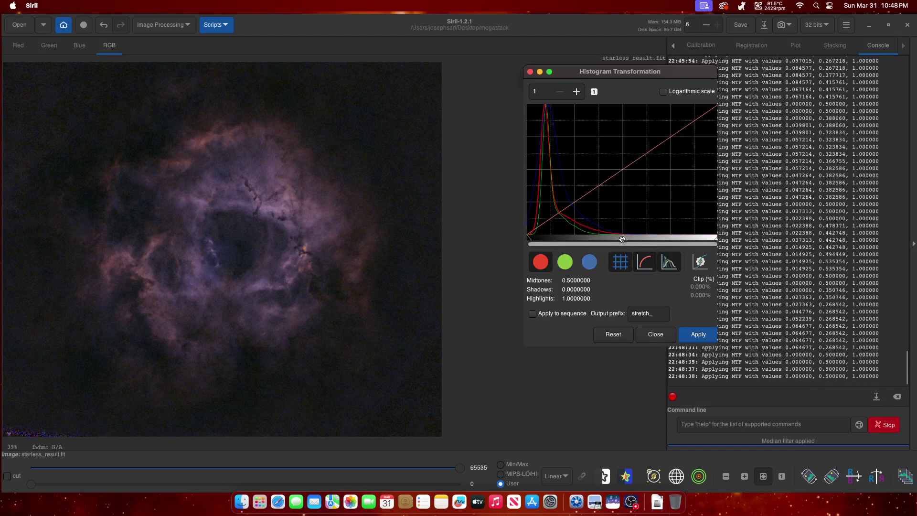
pyautogui.moveTo(622, 239); pyautogui.dragTo(605, 239)
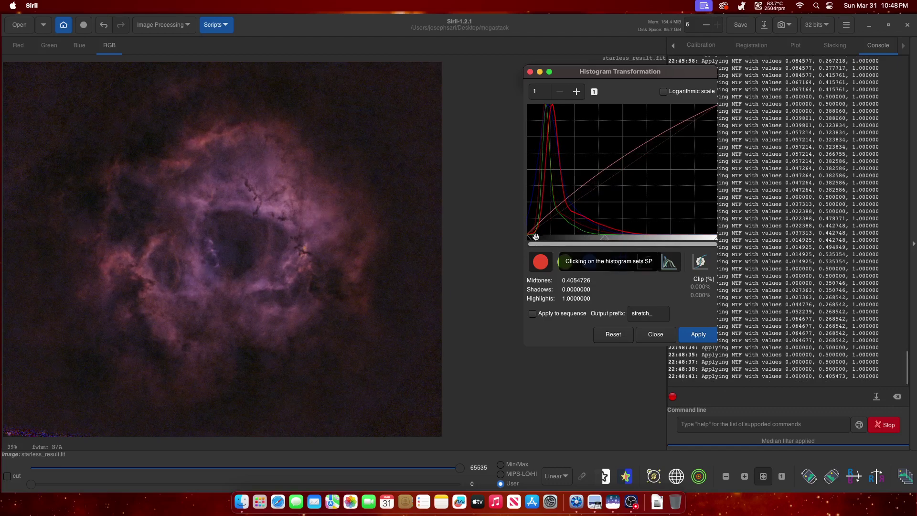
pyautogui.moveTo(533, 239); pyautogui.dragTo(531, 239)
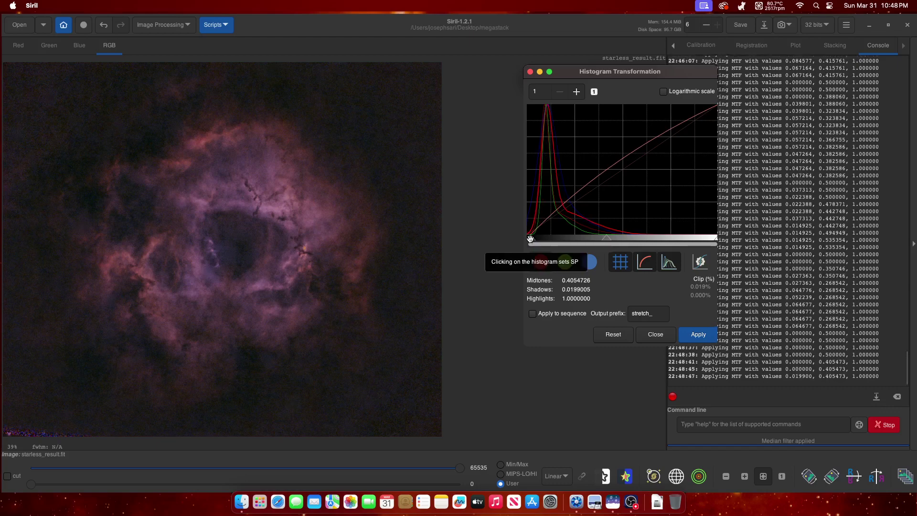
pyautogui.moveTo(530, 239); pyautogui.dragTo(532, 241)
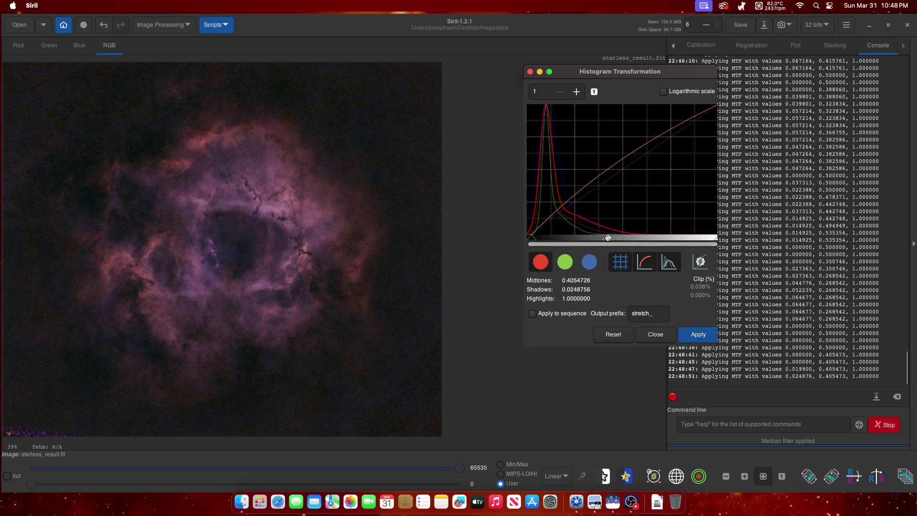
pyautogui.moveTo(608, 239); pyautogui.dragTo(602, 239)
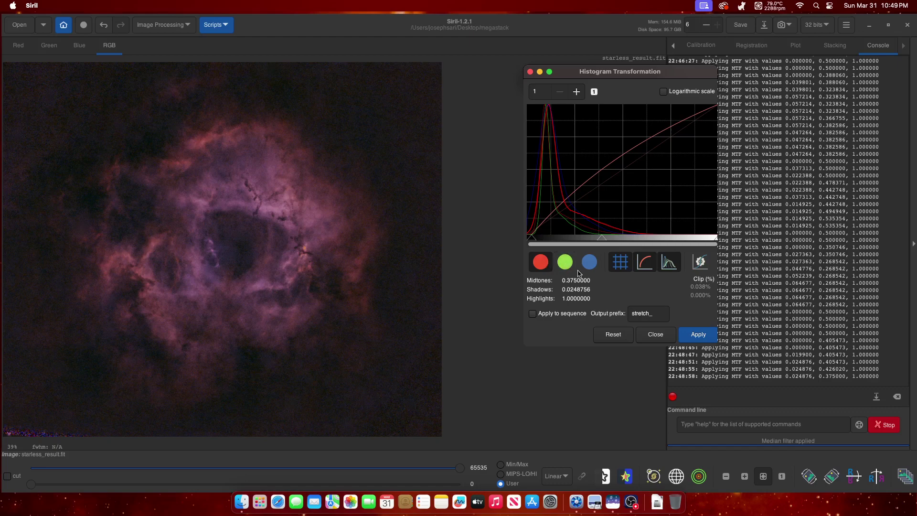
pyautogui.click(704, 337)
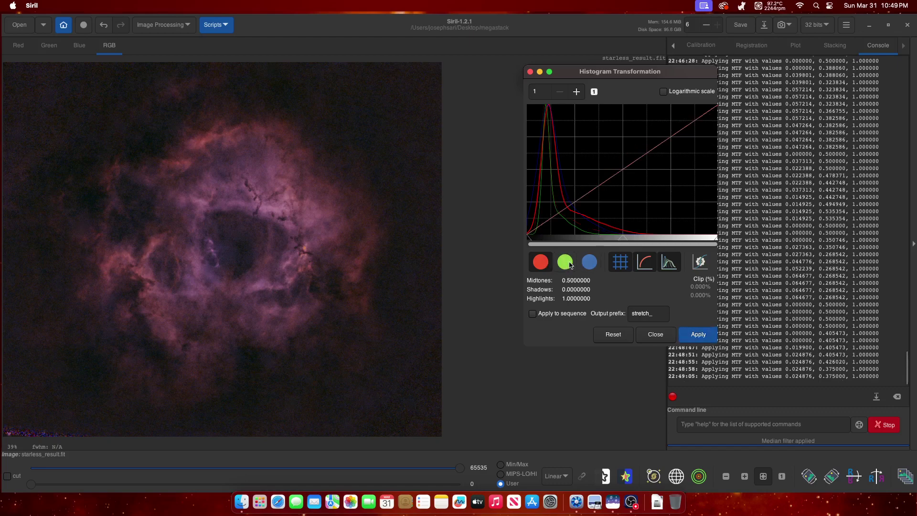
# Reduce only the green channel by setting midtones of about 0.595, and apply the histogram transformation
pyautogui.click(545, 263)
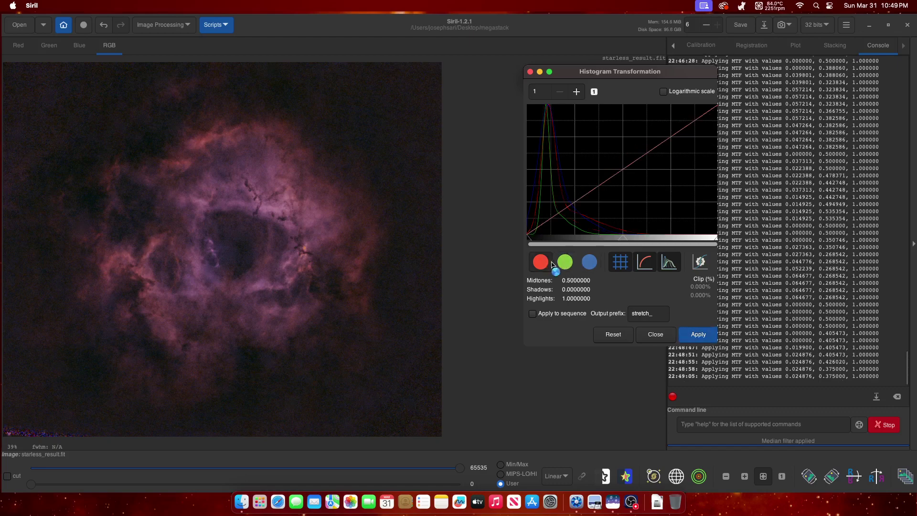
pyautogui.click(565, 262)
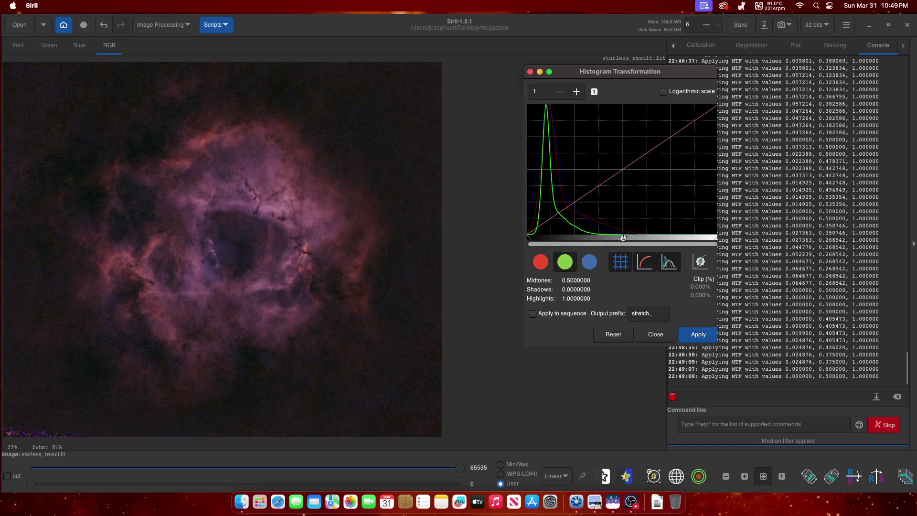
pyautogui.moveTo(623, 237); pyautogui.dragTo(641, 235)
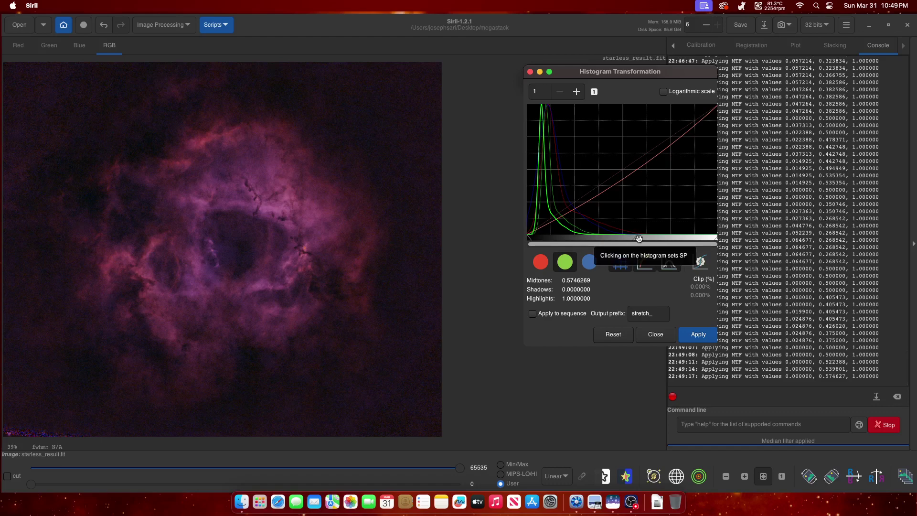
pyautogui.moveTo(639, 238); pyautogui.dragTo(641, 239)
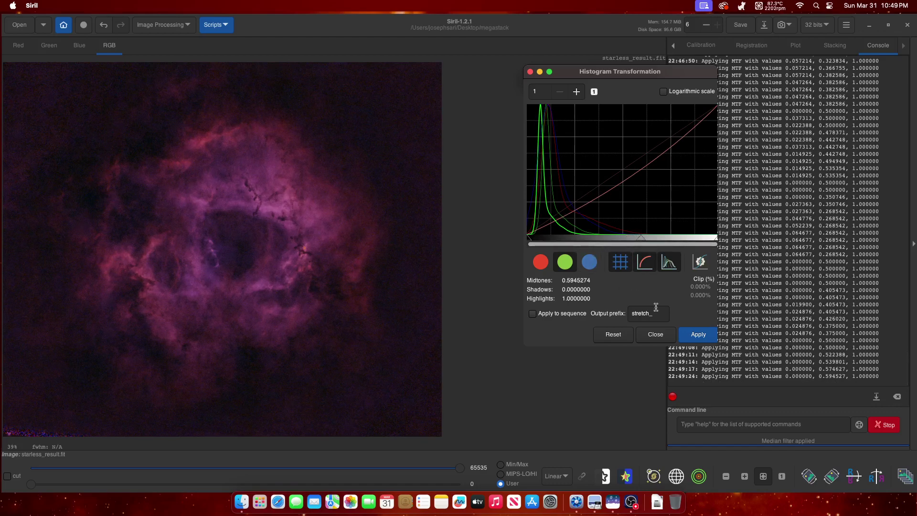
pyautogui.click(697, 334)
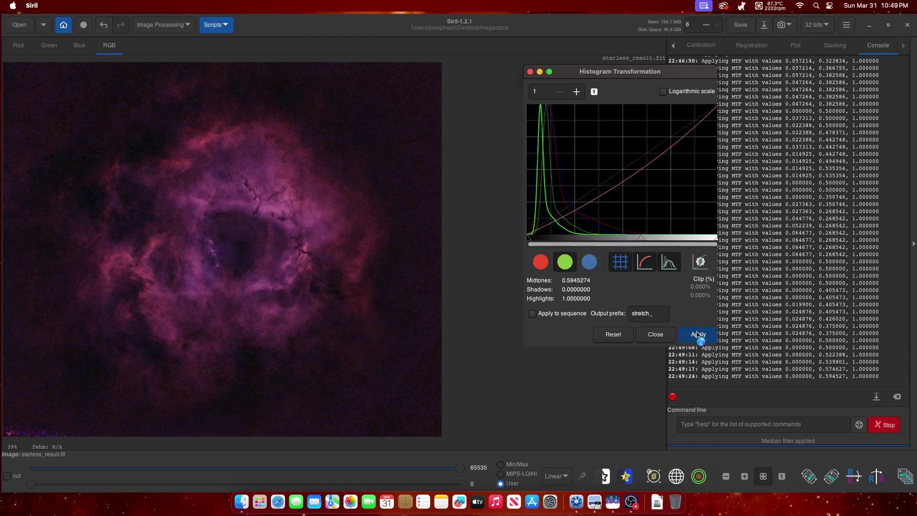
# Include all three color channels in the histogram stretch and set shadows of about 0.030 and midtones of about 0.431
pyautogui.click(592, 263)
pyautogui.click(540, 262)
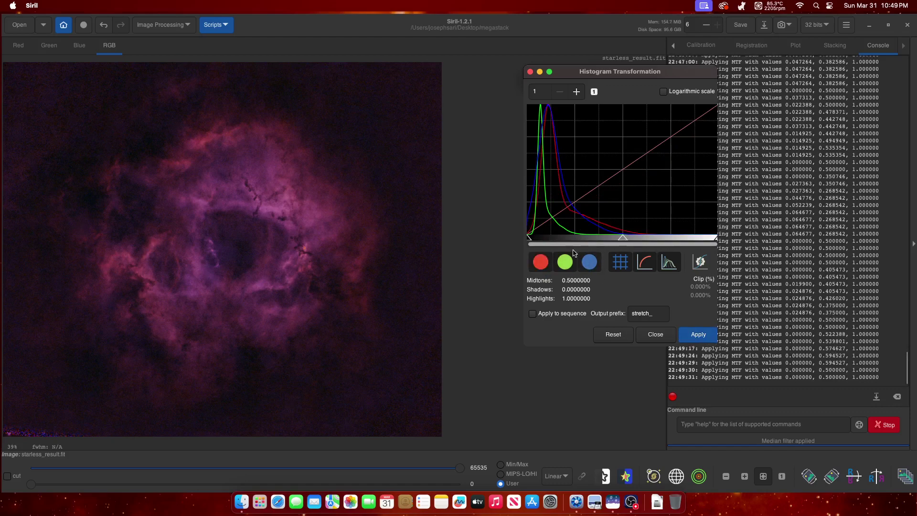
pyautogui.moveTo(624, 239); pyautogui.dragTo(614, 239)
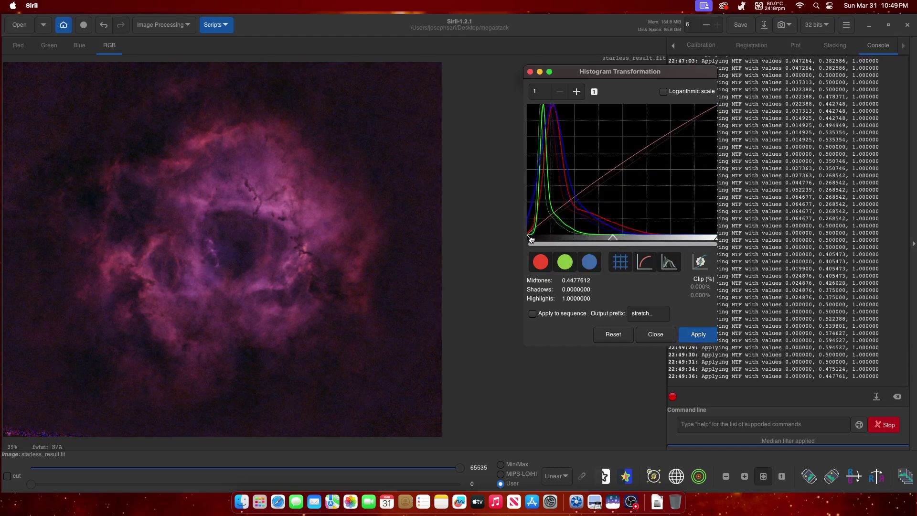
pyautogui.moveTo(530, 237); pyautogui.dragTo(533, 239)
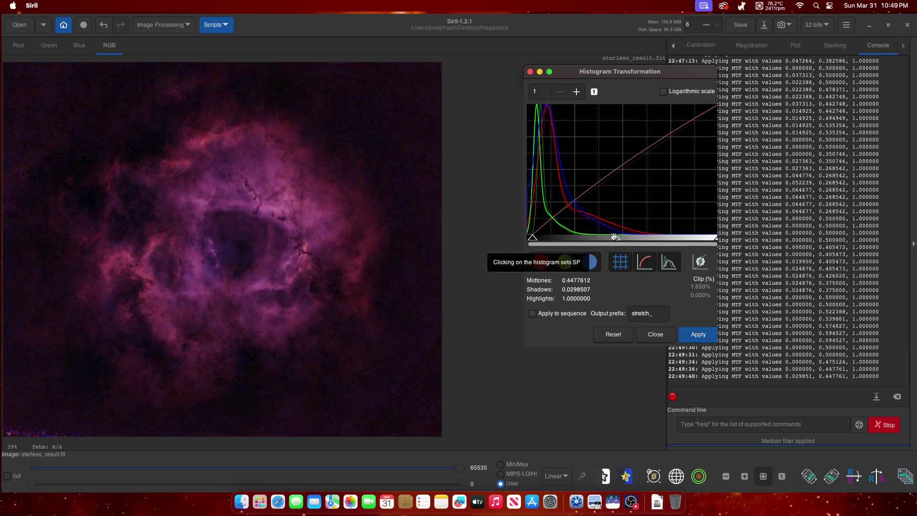
pyautogui.moveTo(614, 238); pyautogui.dragTo(611, 239)
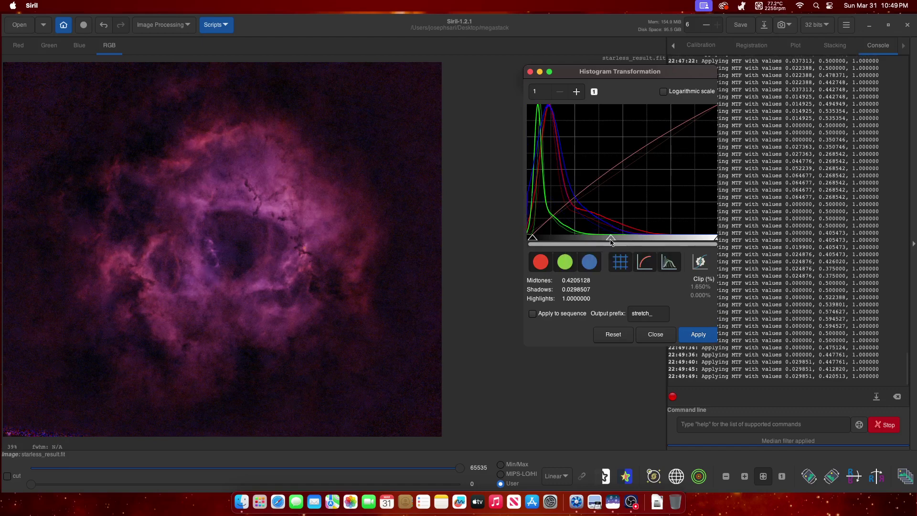
pyautogui.moveTo(611, 239); pyautogui.dragTo(612, 240)
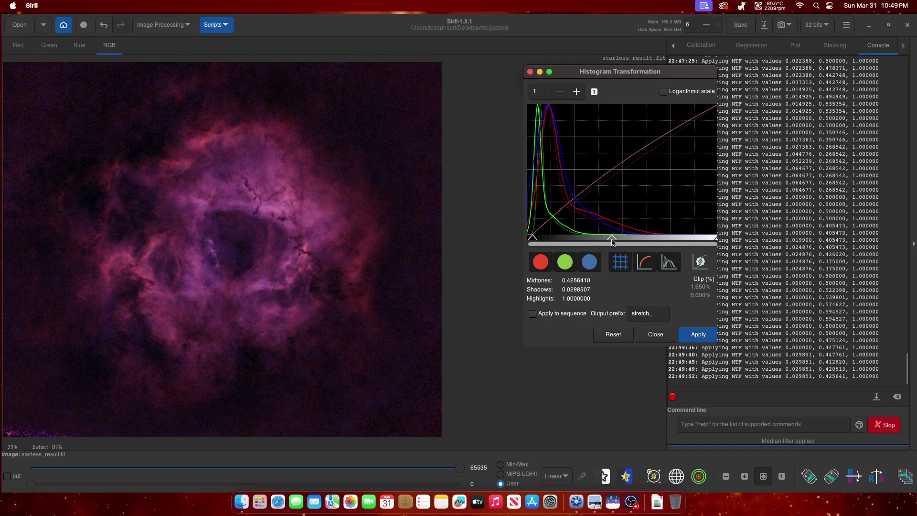
pyautogui.moveTo(612, 239); pyautogui.dragTo(610, 238)
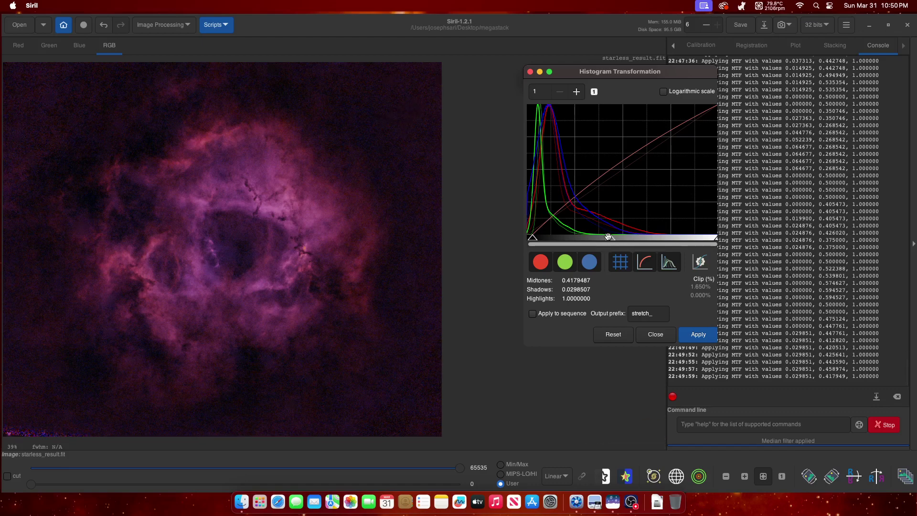
pyautogui.moveTo(610, 239); pyautogui.dragTo(613, 238)
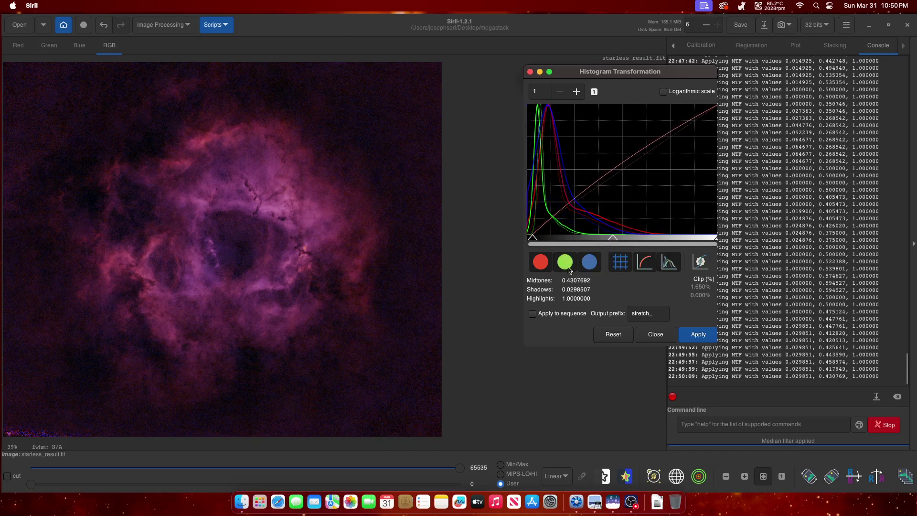
# Exclude the green and blue channels, set midtones of about 0.462 for red, and apply the histogram stretch
pyautogui.click(567, 265)
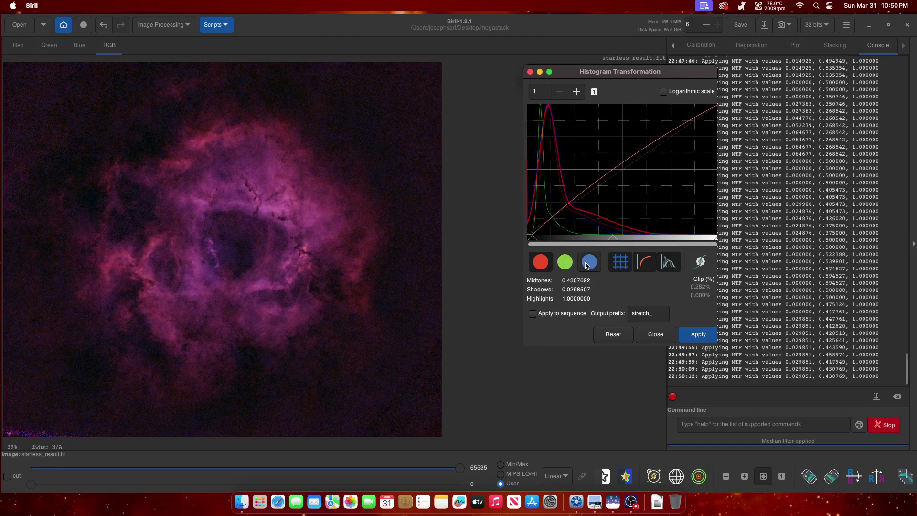
pyautogui.click(590, 263)
pyautogui.moveTo(613, 238); pyautogui.dragTo(616, 238)
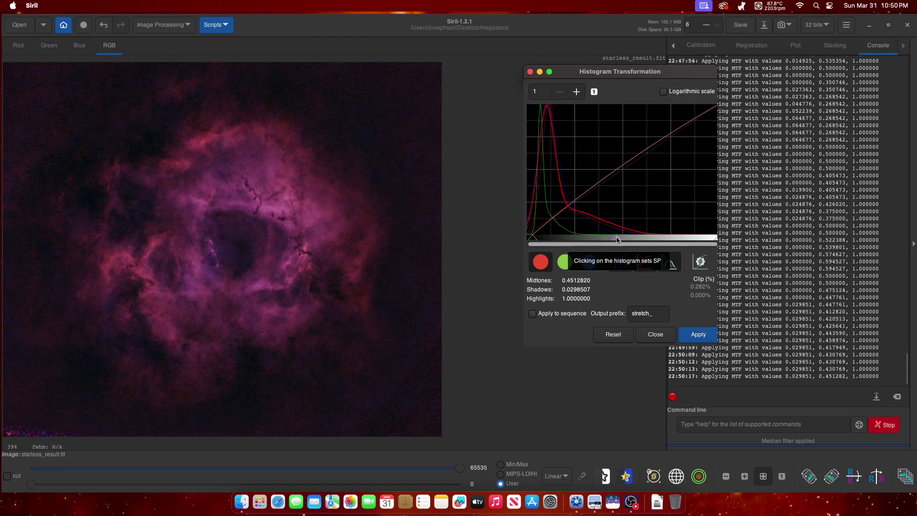
pyautogui.moveTo(616, 238); pyautogui.dragTo(619, 239)
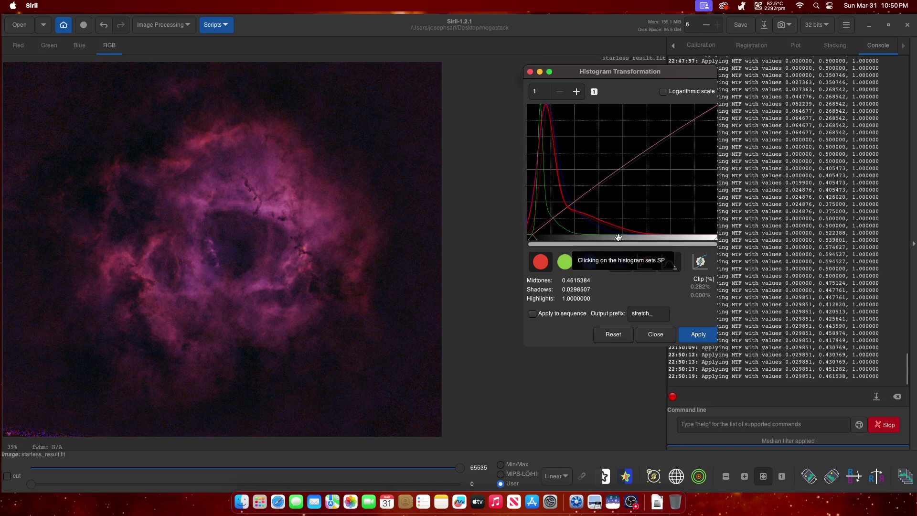
pyautogui.click(700, 337)
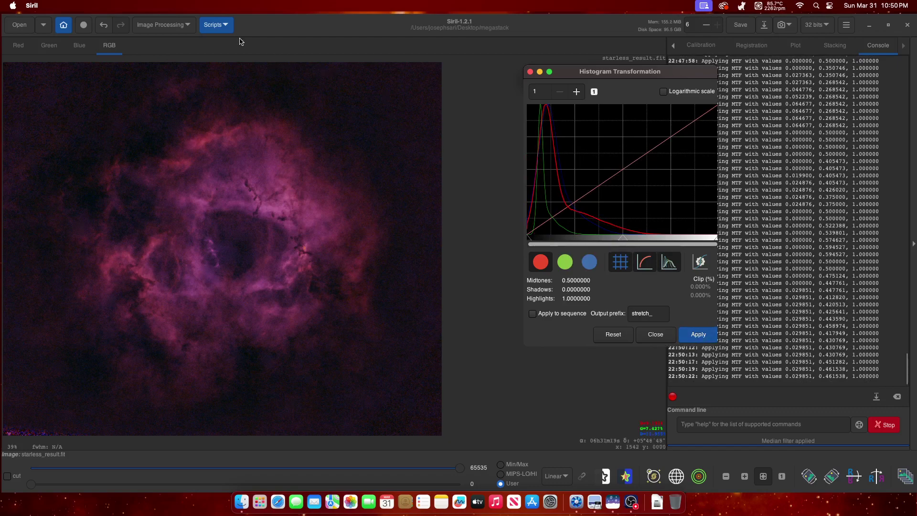
pyautogui.click(189, 25)
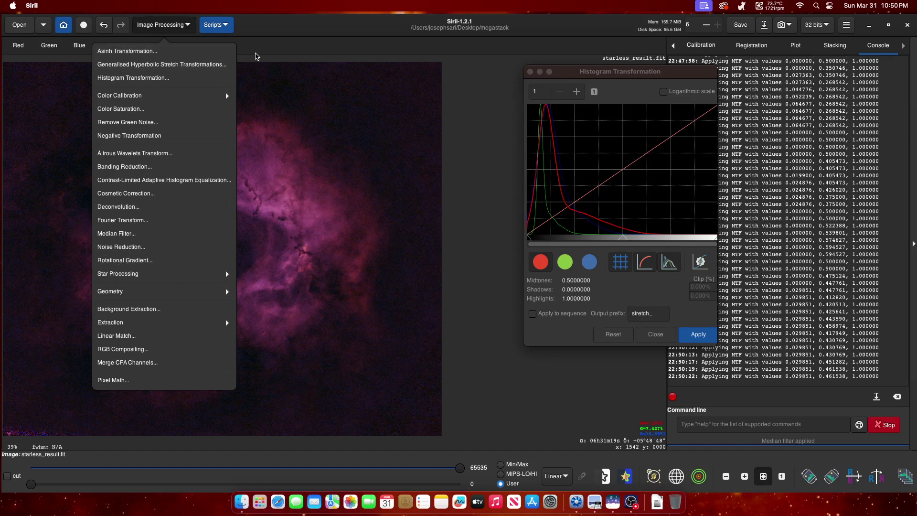
pyautogui.click(261, 49)
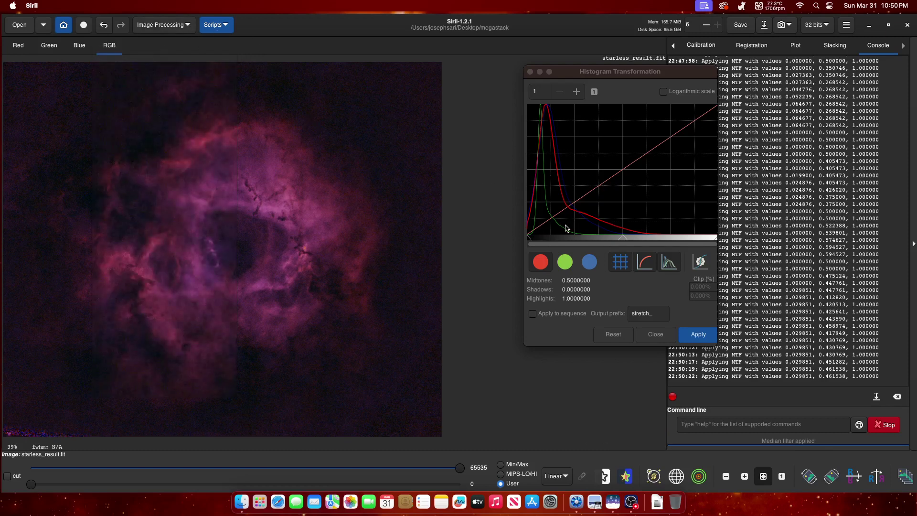
# Try stretching only the blue channel with midtones of about 0.430 and shadows of about 0.025
pyautogui.click(590, 264)
pyautogui.click(590, 263)
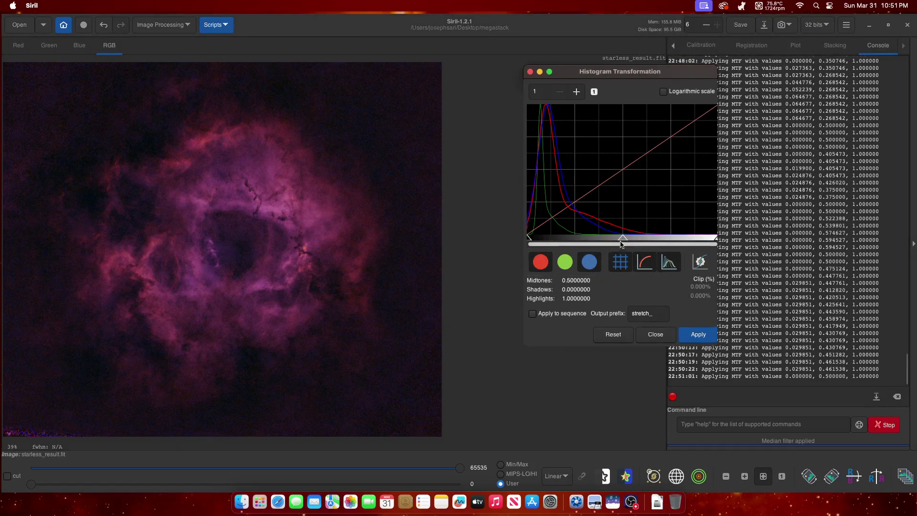
pyautogui.click(545, 268)
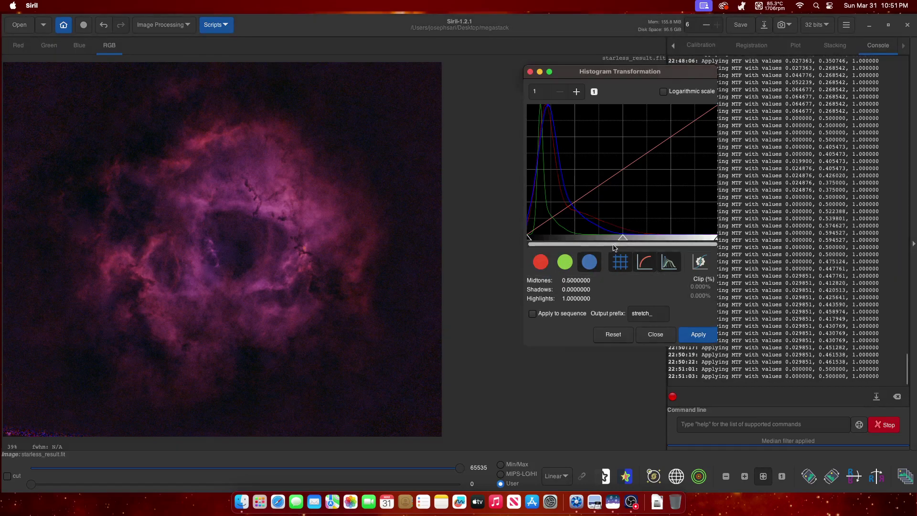
pyautogui.moveTo(622, 239); pyautogui.dragTo(610, 238)
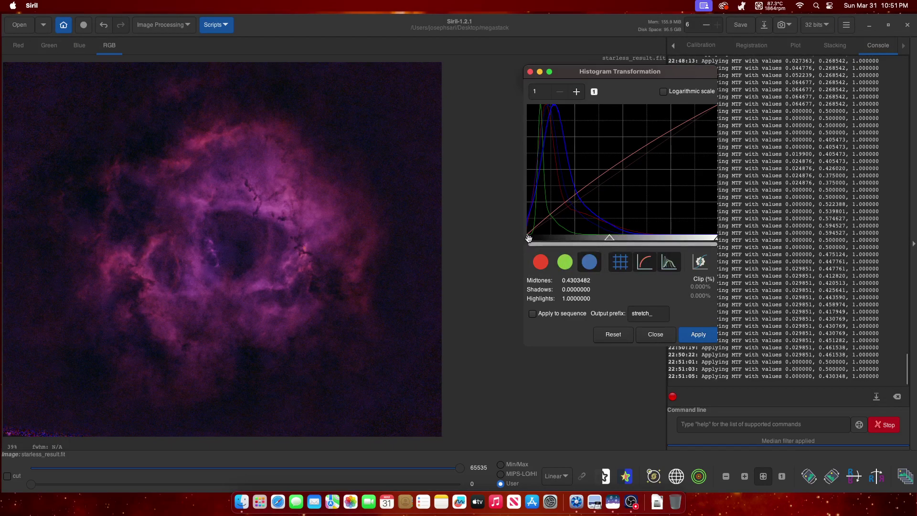
pyautogui.moveTo(530, 237); pyautogui.dragTo(531, 238)
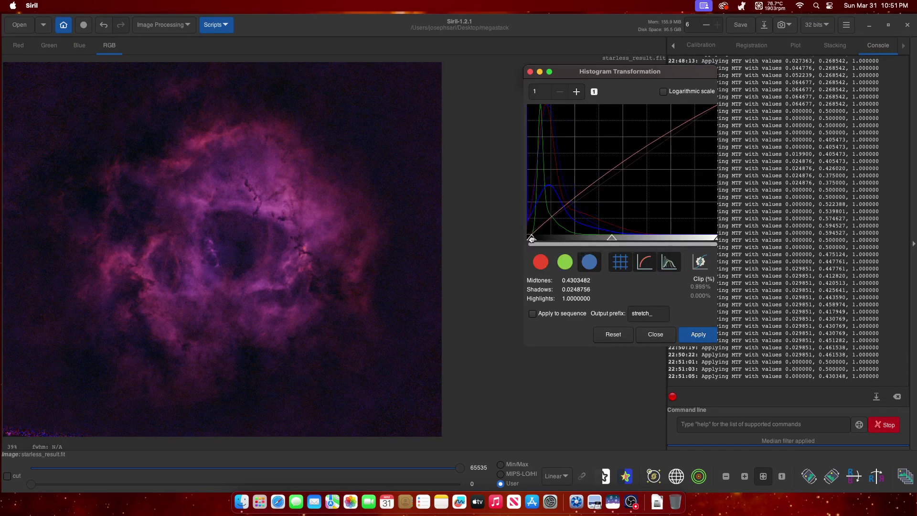
# Try adding the green channel to the stretch with midtones of about 0.482, and exclude green again
pyautogui.click(565, 263)
pyautogui.click(608, 238)
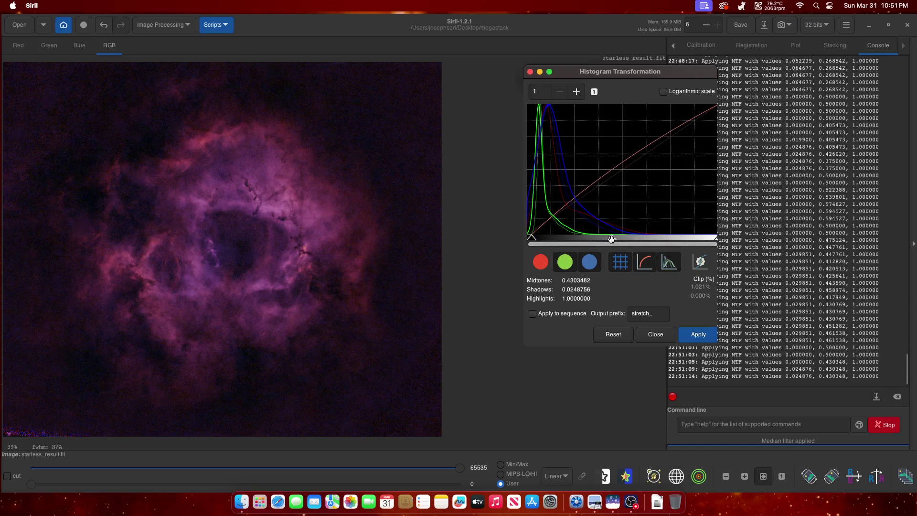
pyautogui.moveTo(612, 238); pyautogui.dragTo(622, 238)
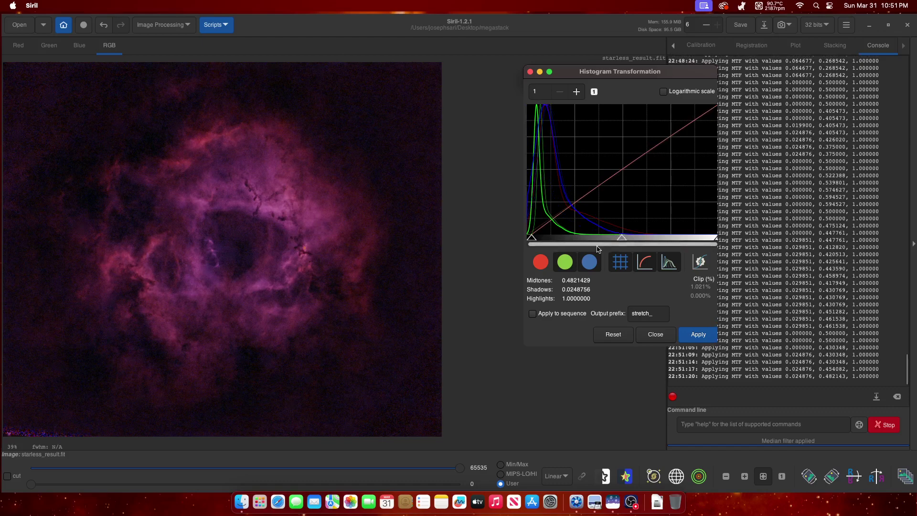
pyautogui.click(573, 266)
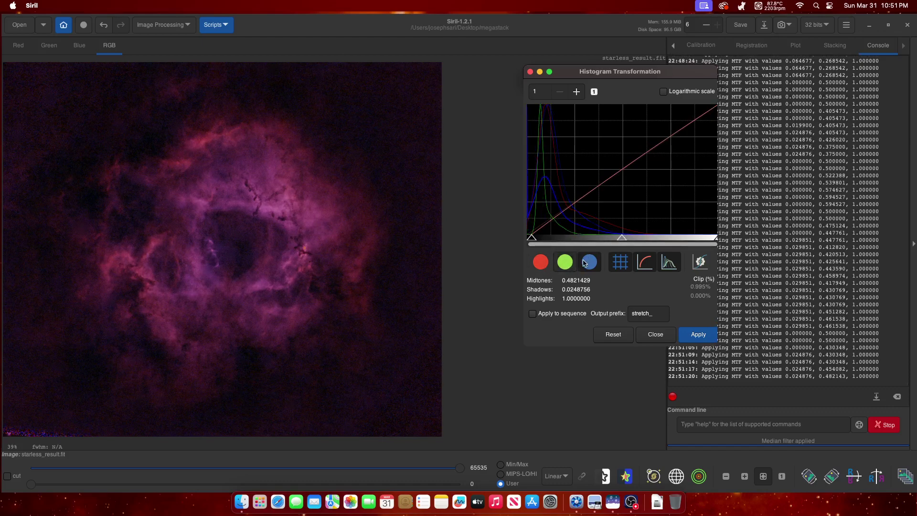
# Stretch only the red channel with midtones of about 0.495 and shadows of about 0.002, apply it, and close the histogram transformation
pyautogui.click(540, 262)
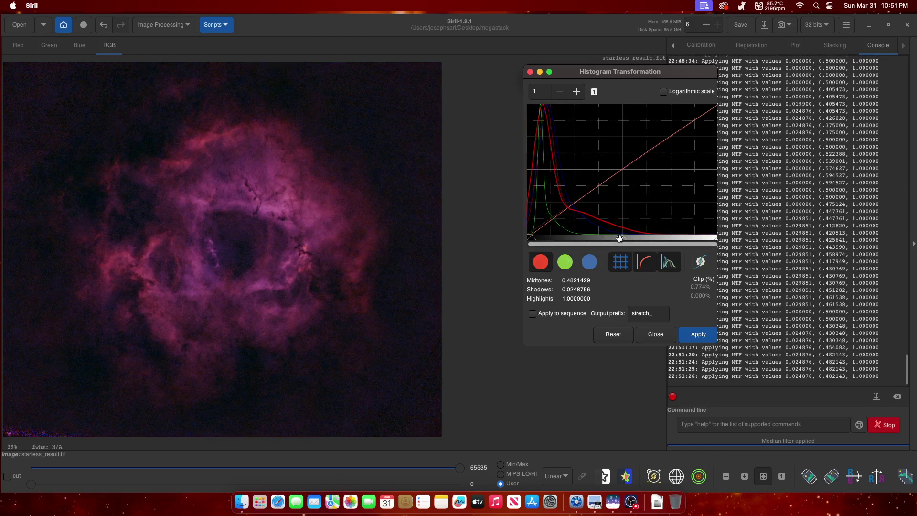
pyautogui.moveTo(619, 239); pyautogui.dragTo(625, 241)
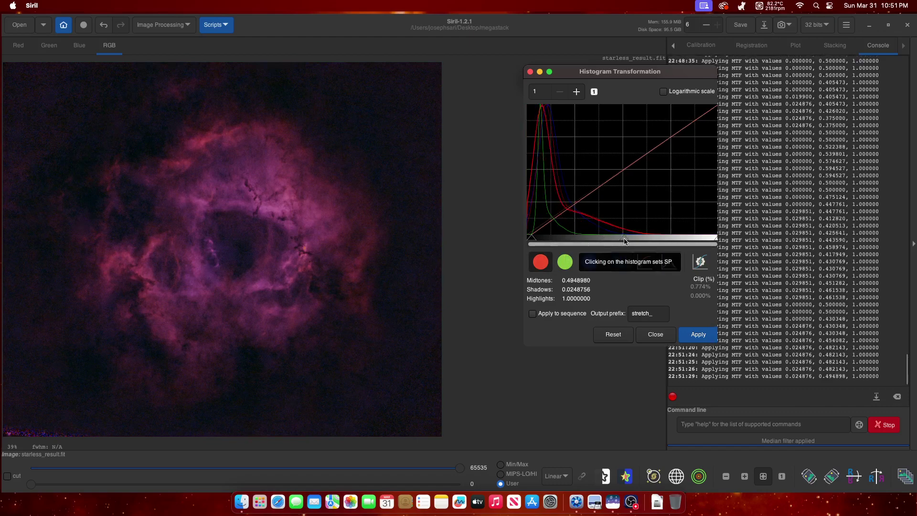
pyautogui.moveTo(531, 238); pyautogui.dragTo(529, 240)
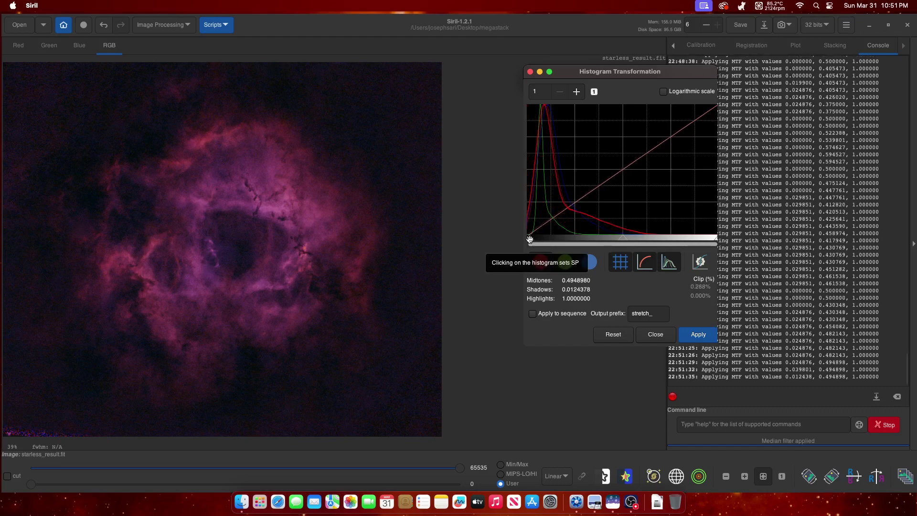
pyautogui.moveTo(529, 239); pyautogui.dragTo(527, 239)
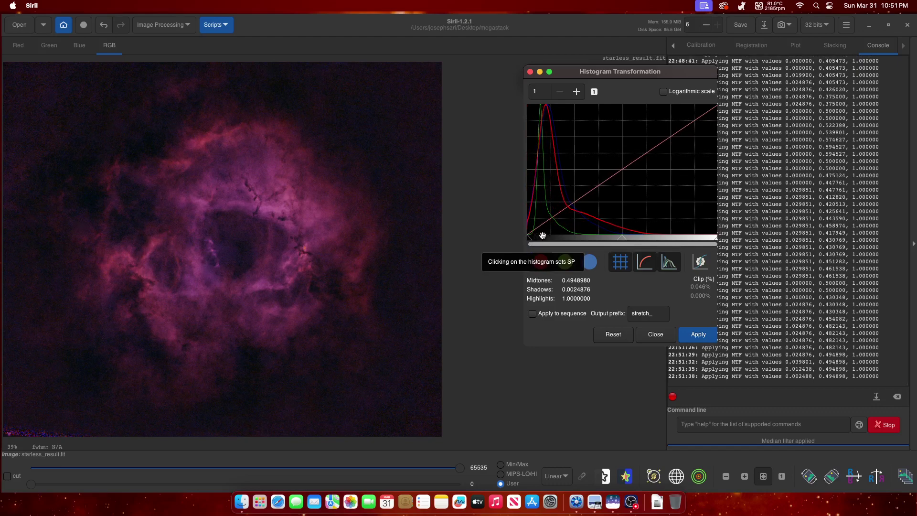
pyautogui.click(698, 335)
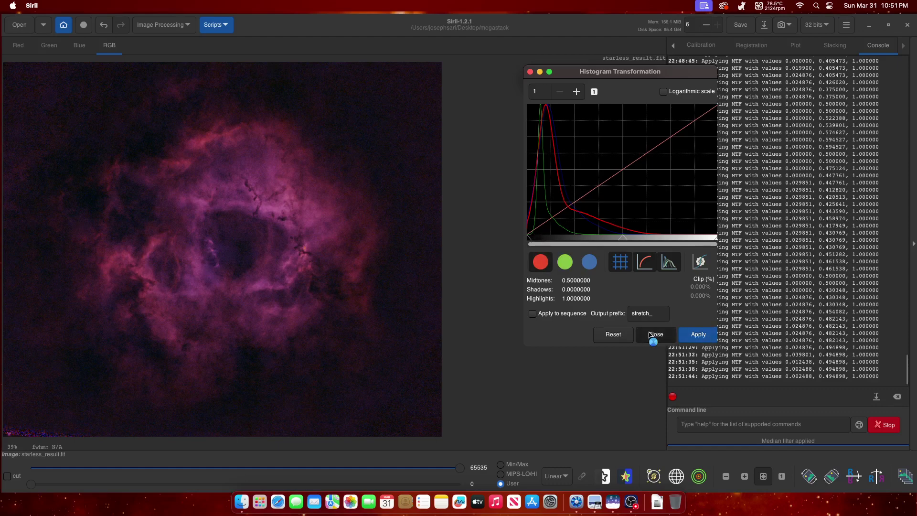
pyautogui.click(651, 334)
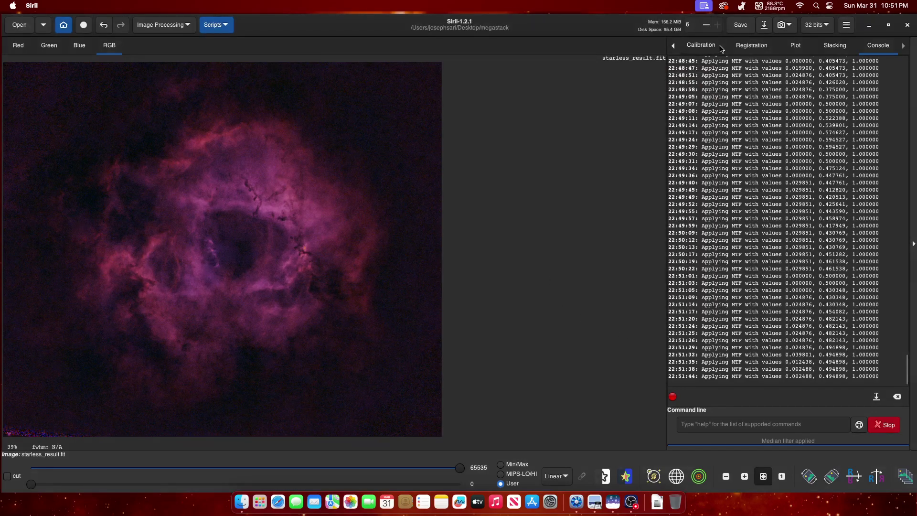
# Save the stretched starless image over the existing starless_result.fit
pyautogui.click(764, 26)
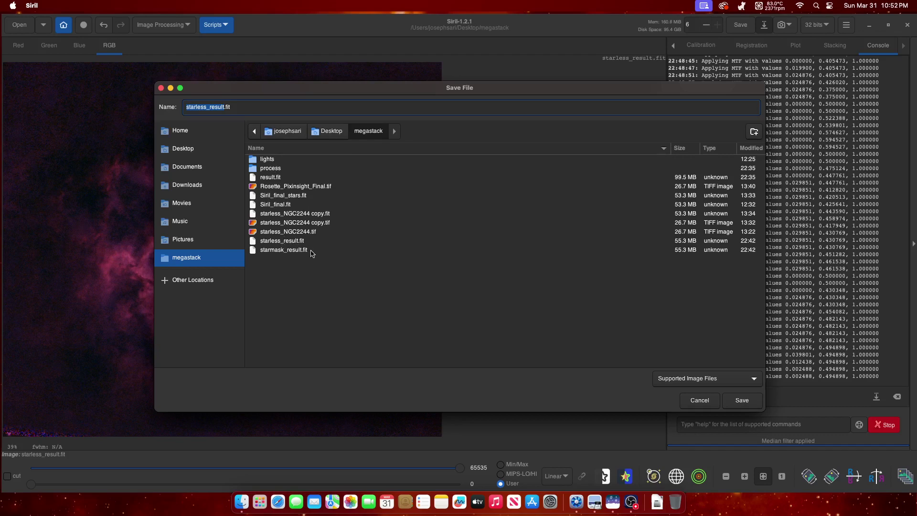
pyautogui.click(699, 400)
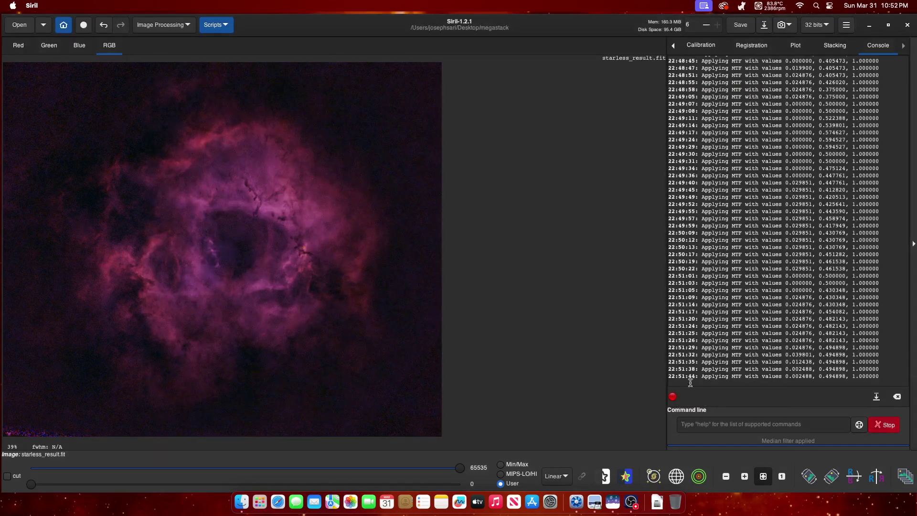
pyautogui.click(741, 25)
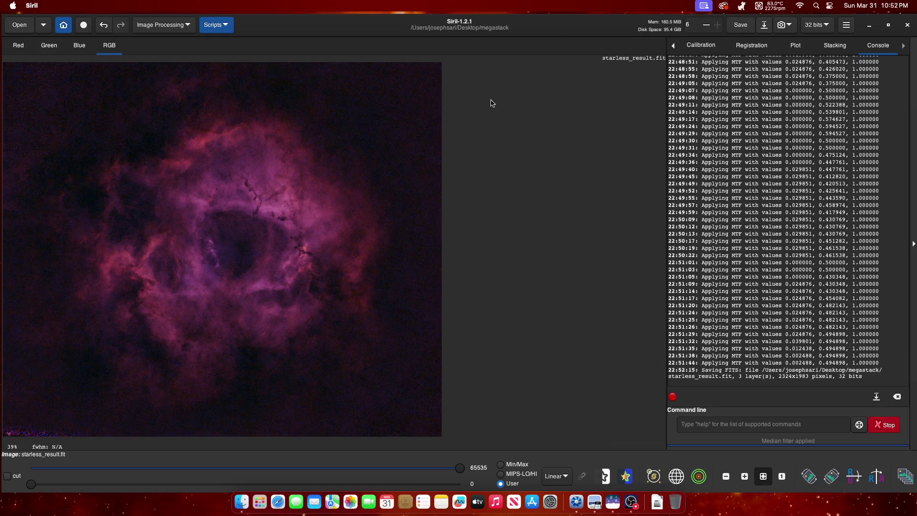
# Open Star Recomposition beside the image and load starless_result.fit as the background
pyautogui.click(169, 27)
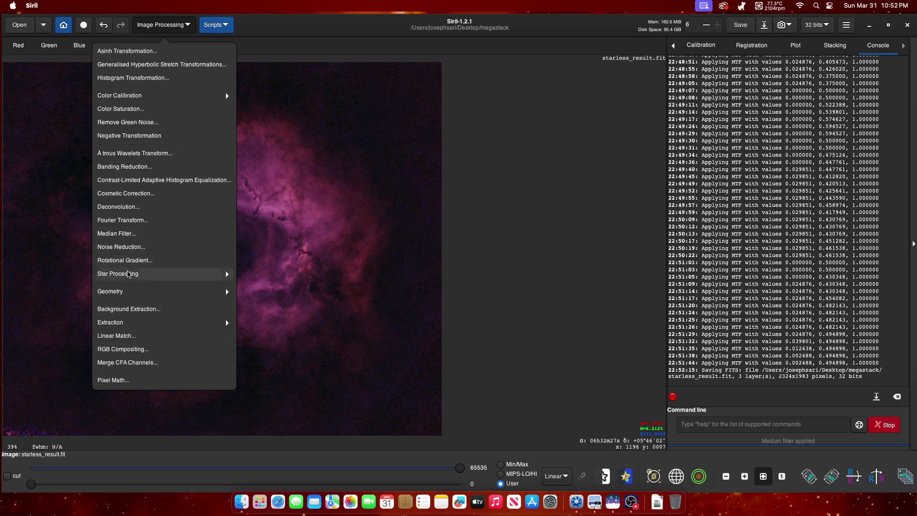
pyautogui.click(131, 276)
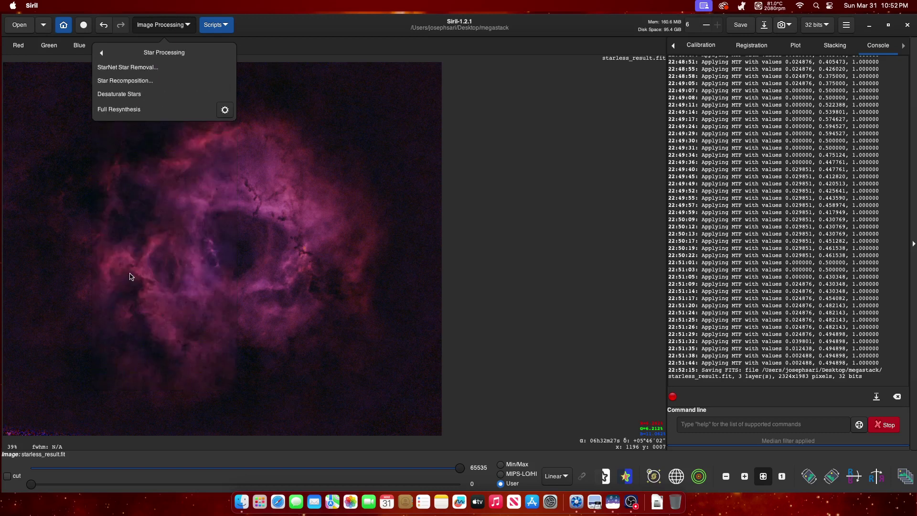
pyautogui.click(135, 84)
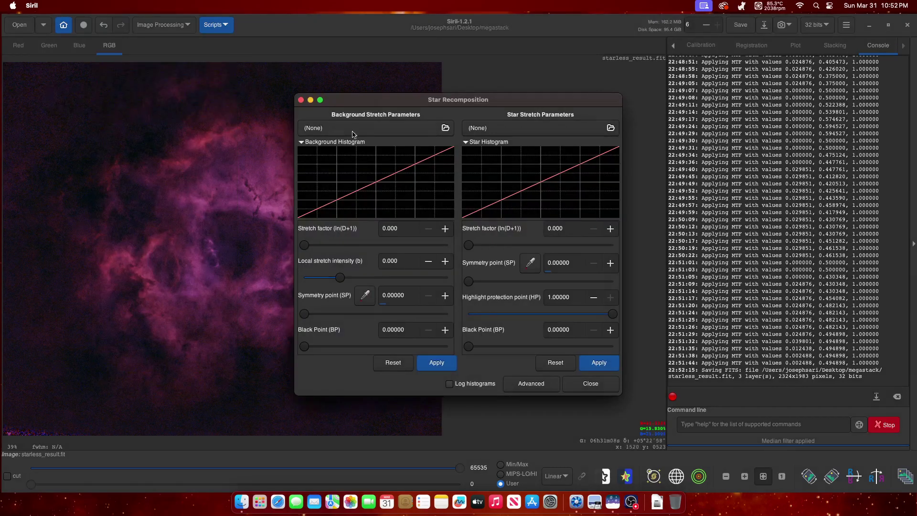
pyautogui.moveTo(400, 100); pyautogui.dragTo(613, 80)
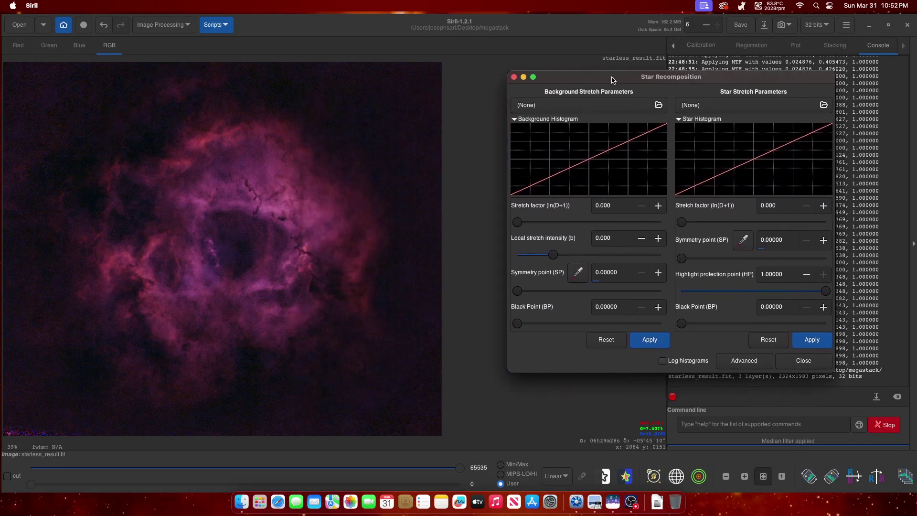
pyautogui.click(659, 106)
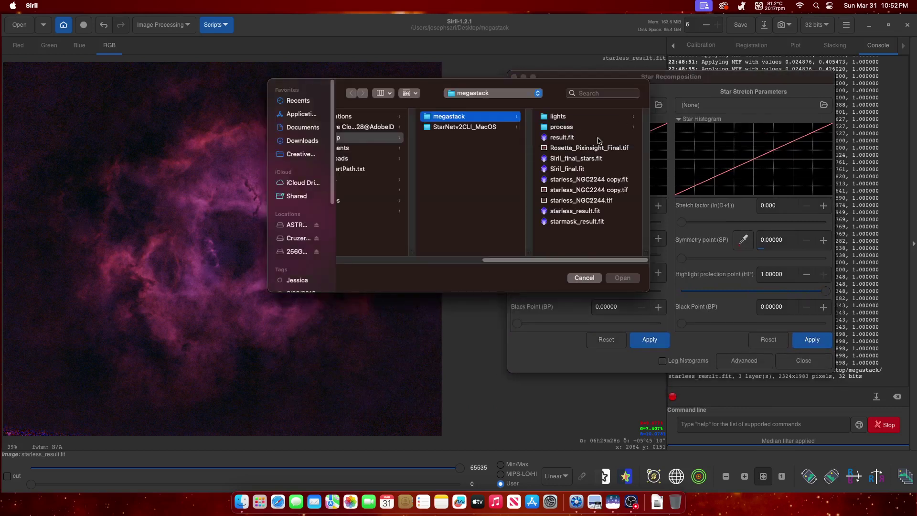
pyautogui.doubleClick(575, 211)
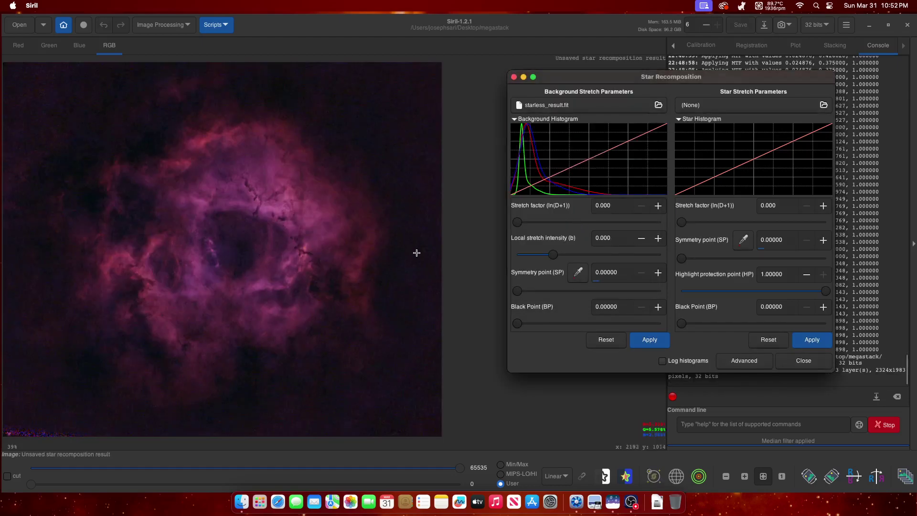
# Load starmask_result.fit as the star image and set its stretch factor to about 2.167
pyautogui.click(824, 105)
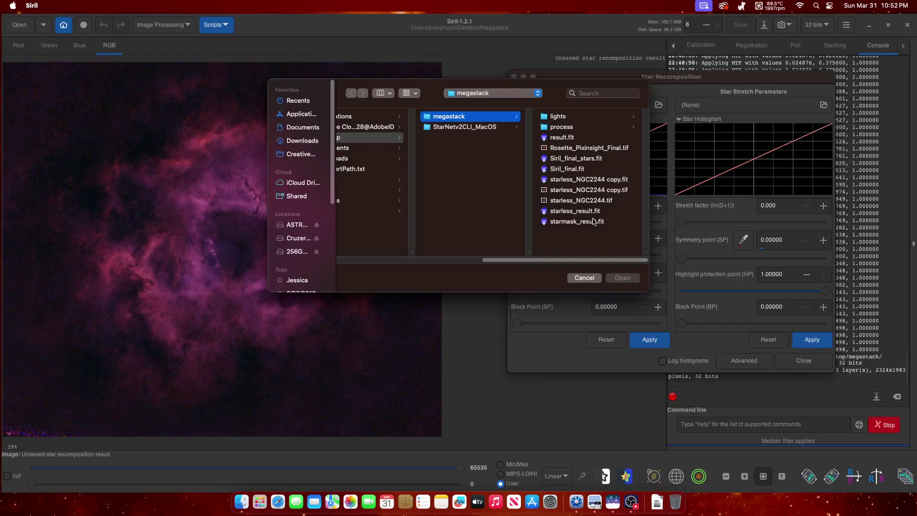
pyautogui.doubleClick(592, 221)
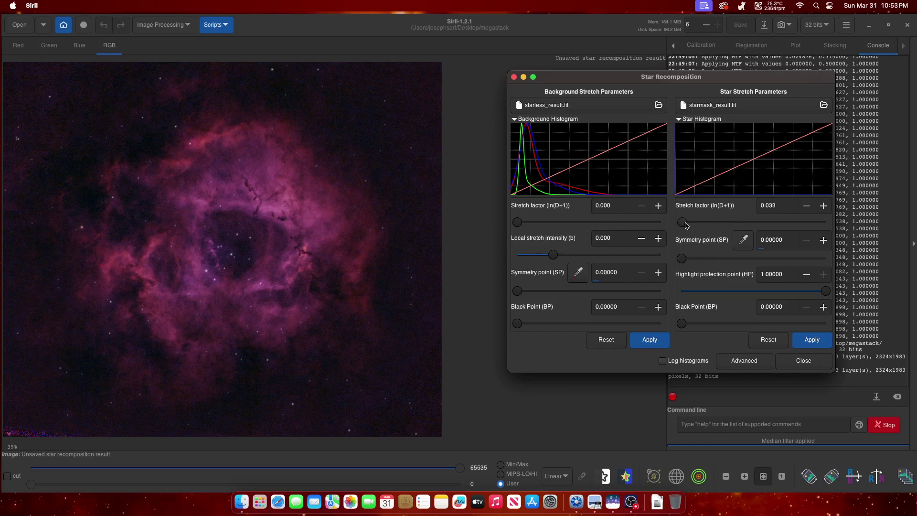
pyautogui.moveTo(686, 225); pyautogui.dragTo(720, 227)
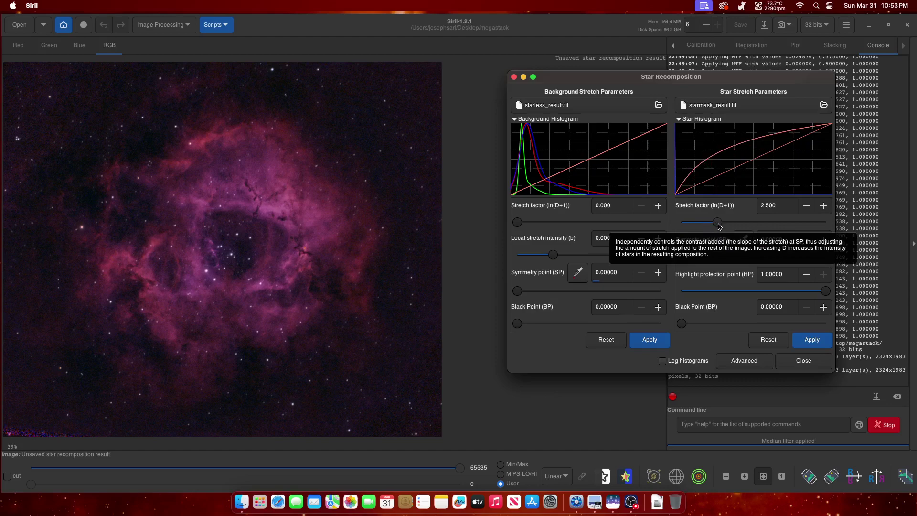
pyautogui.moveTo(719, 226)
pyautogui.mouseDown()
pyautogui.moveTo(733, 227)
pyautogui.moveTo(716, 226)
pyautogui.mouseUp()
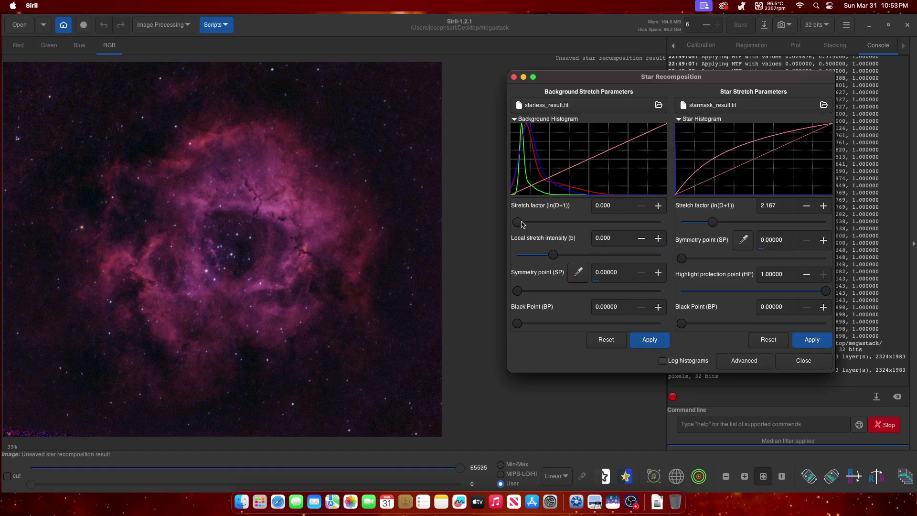
# Try a background stretch factor of about 0.336 and local stretch intensity of about 1.242, and return both to 0
pyautogui.moveTo(522, 223); pyautogui.dragTo(527, 224)
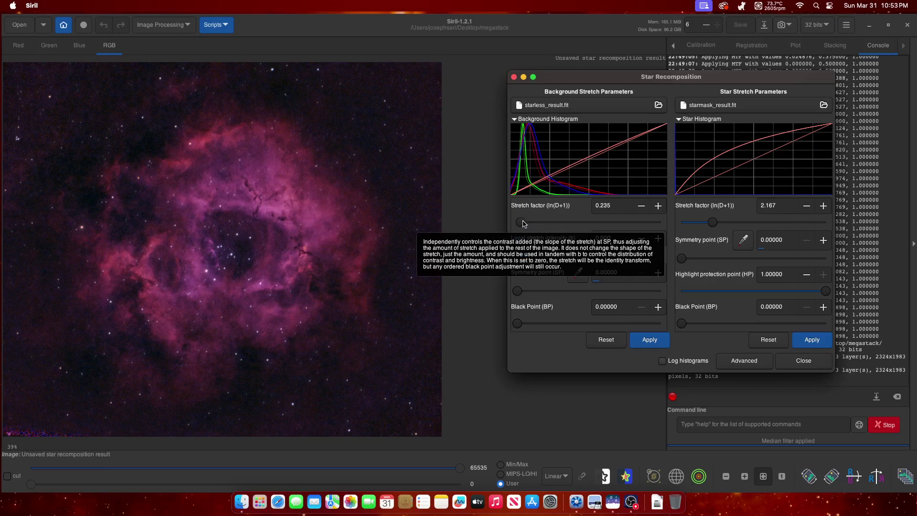
pyautogui.moveTo(522, 222); pyautogui.dragTo(524, 225)
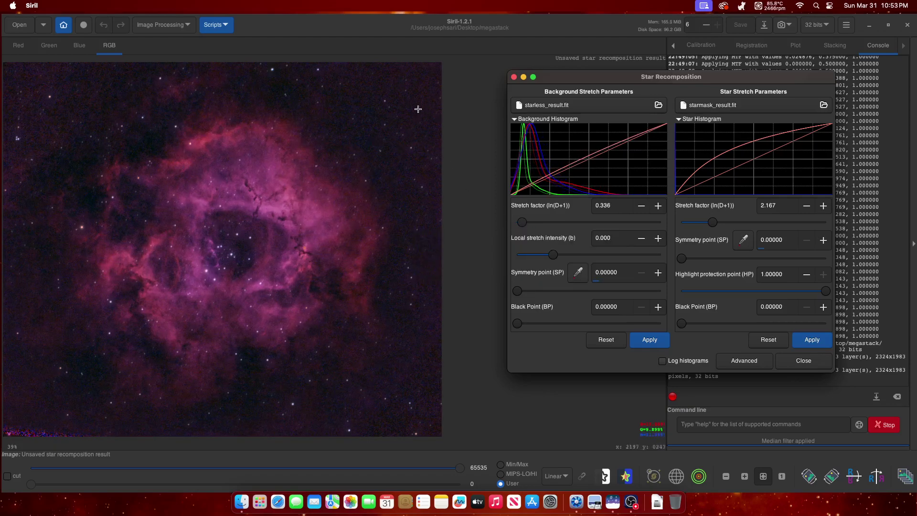
pyautogui.moveTo(522, 222); pyautogui.dragTo(511, 222)
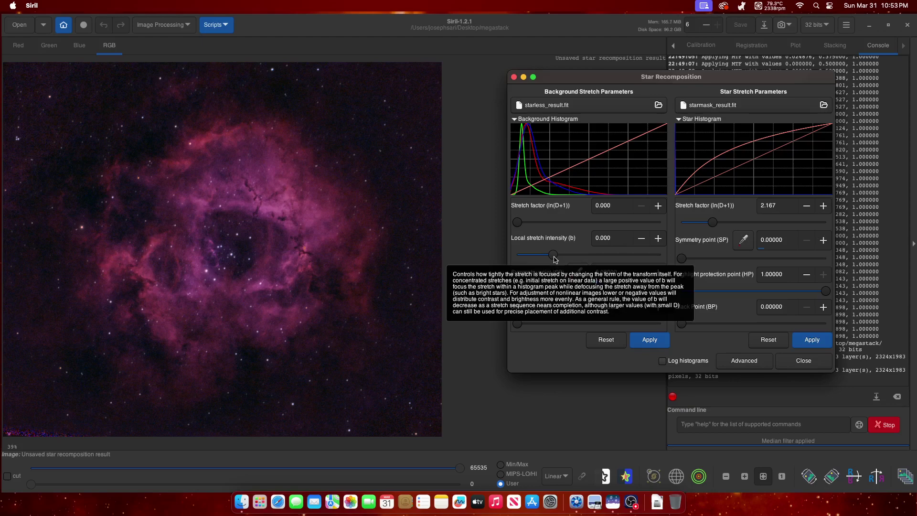
pyautogui.moveTo(554, 257); pyautogui.dragTo(563, 260)
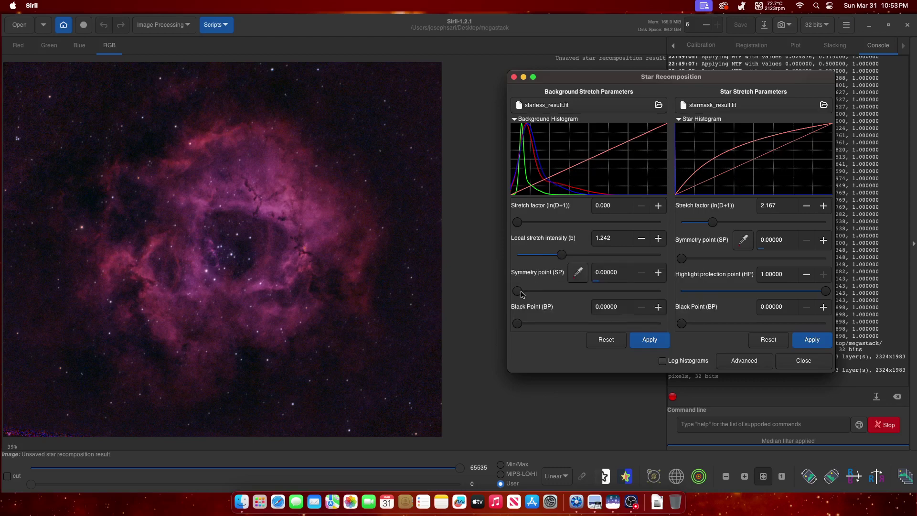
pyautogui.moveTo(562, 257); pyautogui.dragTo(540, 258)
pyautogui.click(652, 340)
# Try a star symmetry point of about 0.157 and return it to 0
pyautogui.moveTo(686, 261); pyautogui.dragTo(690, 261)
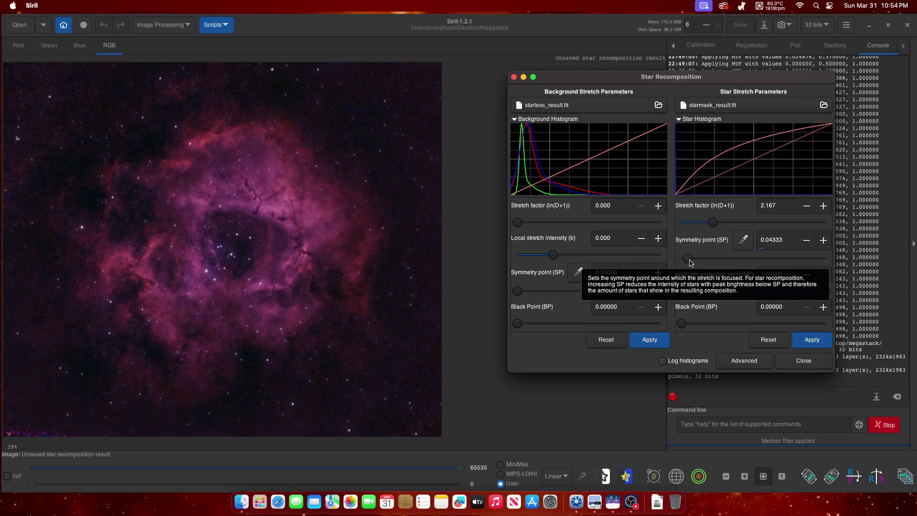
pyautogui.moveTo(691, 263); pyautogui.dragTo(708, 264)
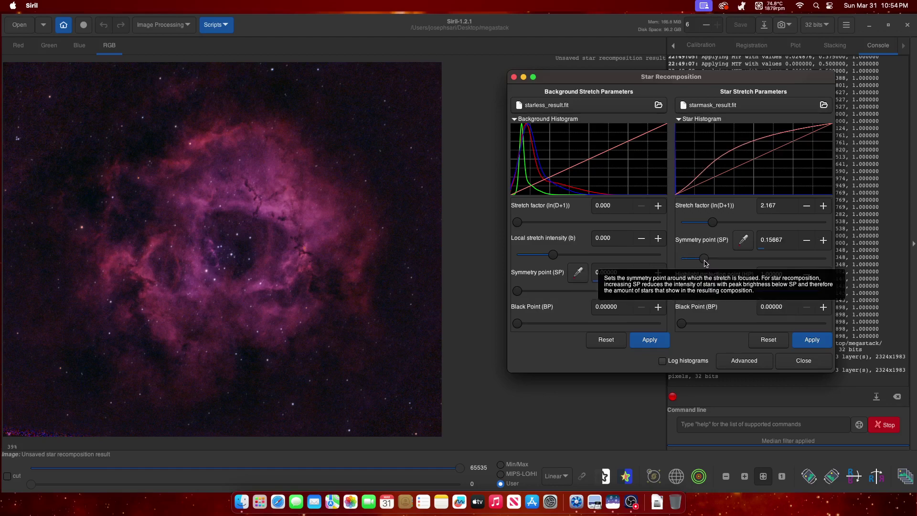
pyautogui.moveTo(705, 263); pyautogui.dragTo(681, 263)
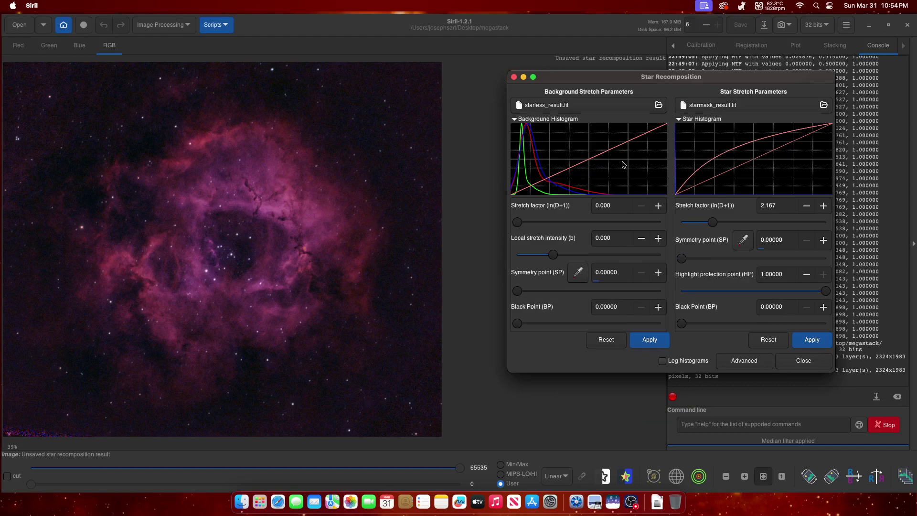
# Raise the star stretch factor to about 3.667 to intensify the stars in the composition
pyautogui.moveTo(715, 225); pyautogui.dragTo(747, 225)
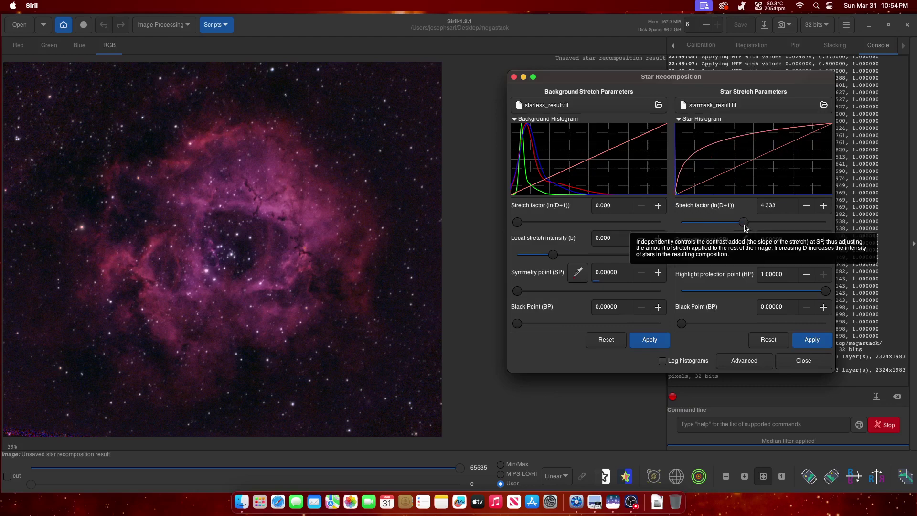
pyautogui.moveTo(743, 228); pyautogui.dragTo(736, 228)
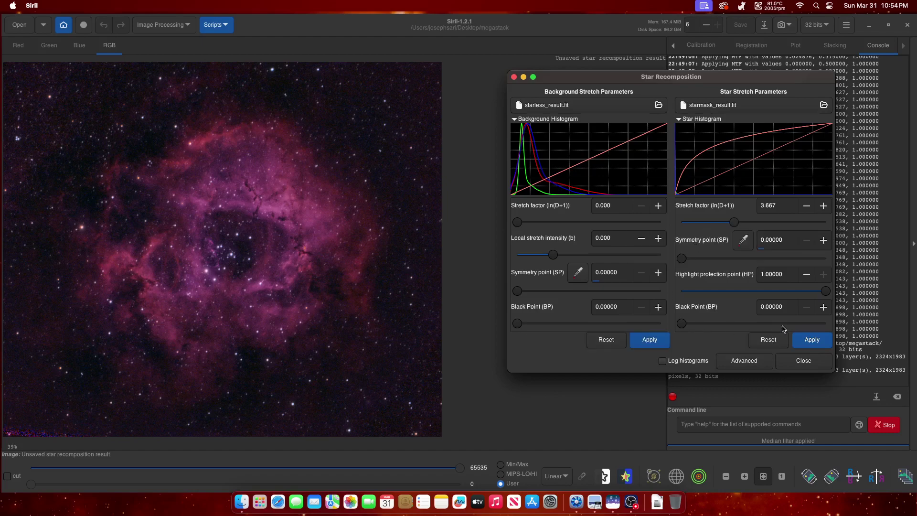
# Apply the star stretch, show the advanced stretch parameters, and close the Star Recomposition dialog
pyautogui.click(812, 340)
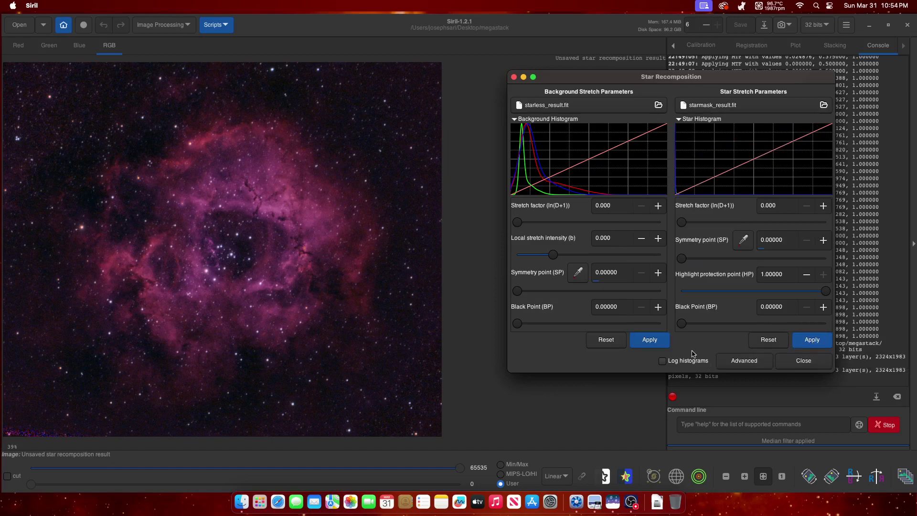
pyautogui.click(744, 362)
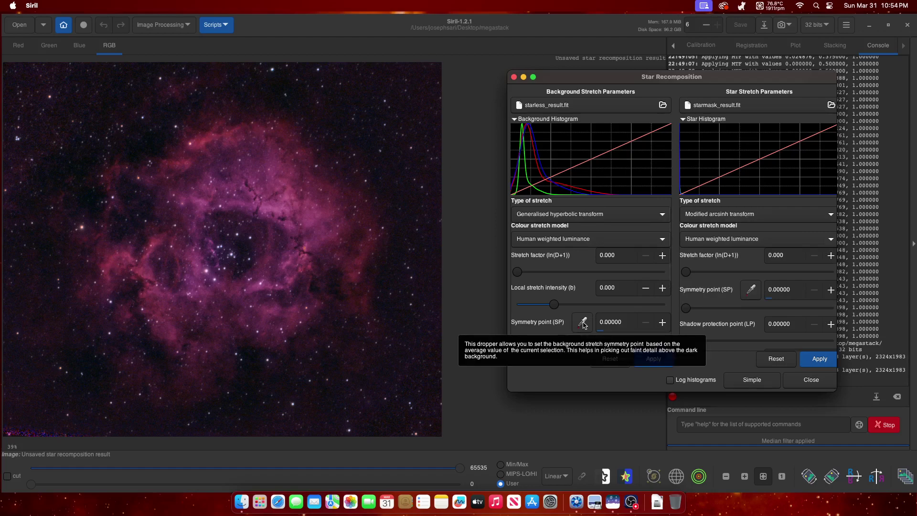
pyautogui.click(815, 383)
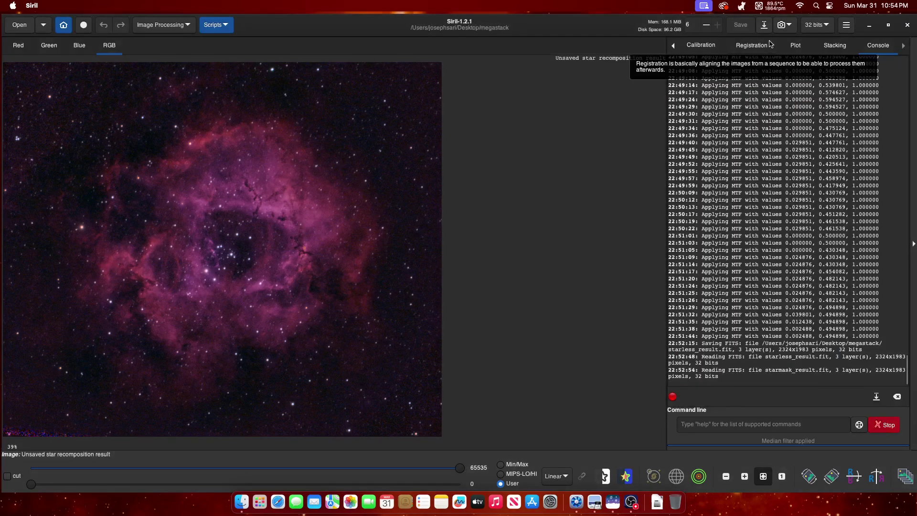
# Save the recombined image in the megastack folder as the JPEG file "Unsaved star recomposition result.jpg" at quality 100
pyautogui.click(764, 27)
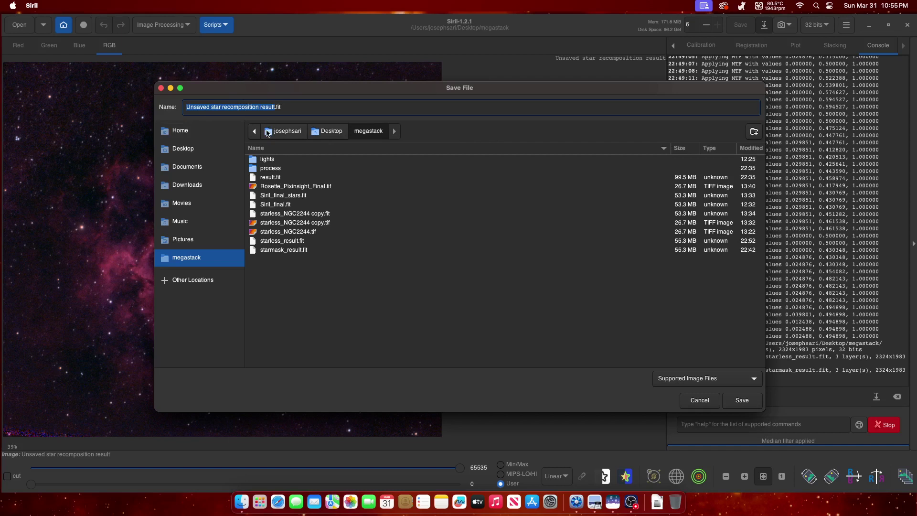
pyautogui.click(745, 383)
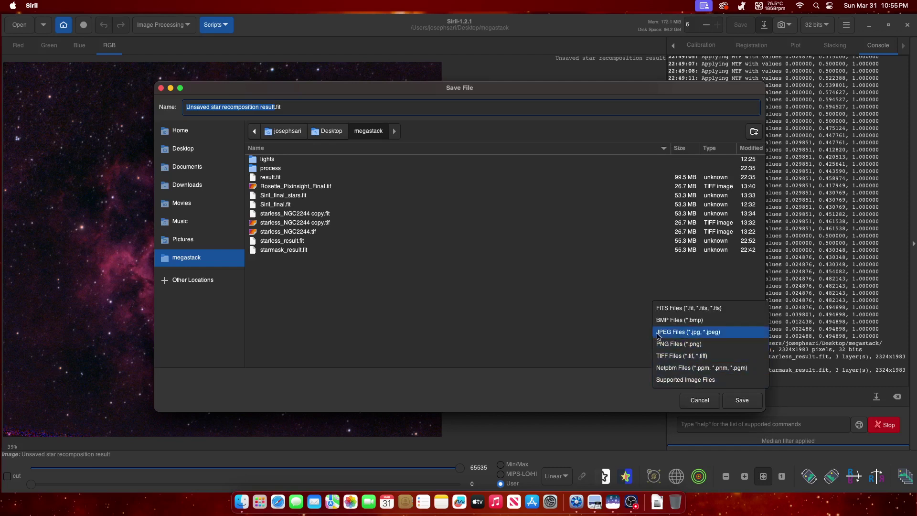
pyautogui.click(684, 332)
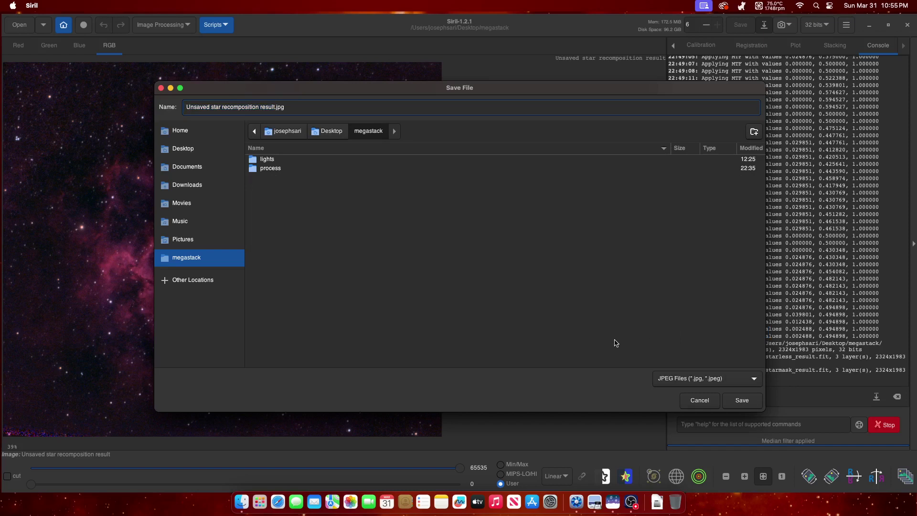
pyautogui.click(742, 401)
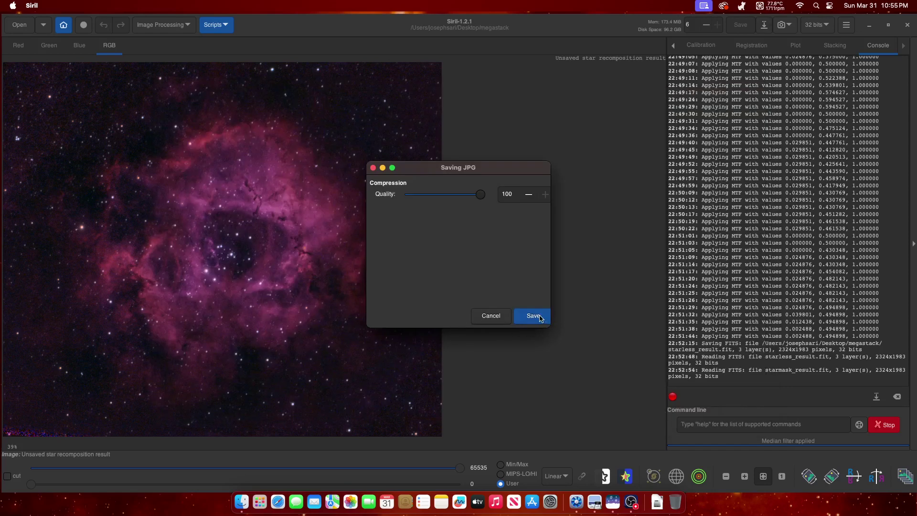
pyautogui.click(542, 317)
pyautogui.click(630, 498)
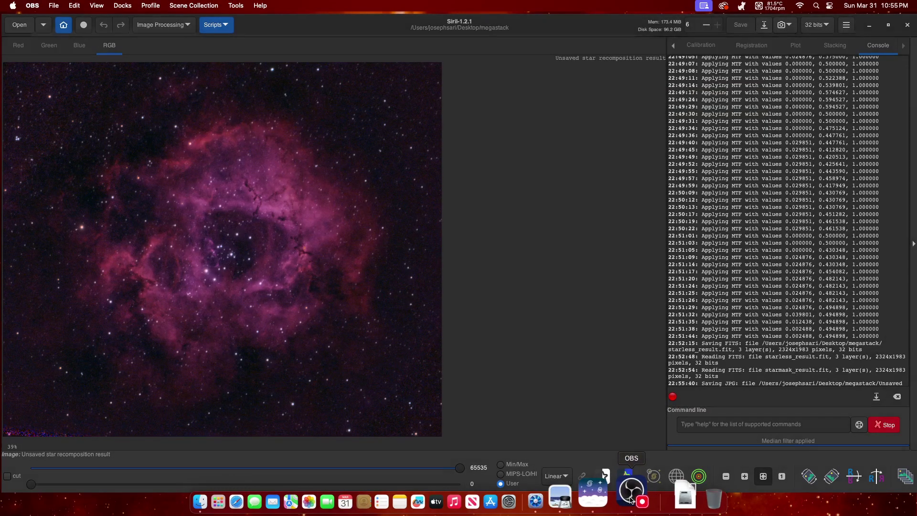